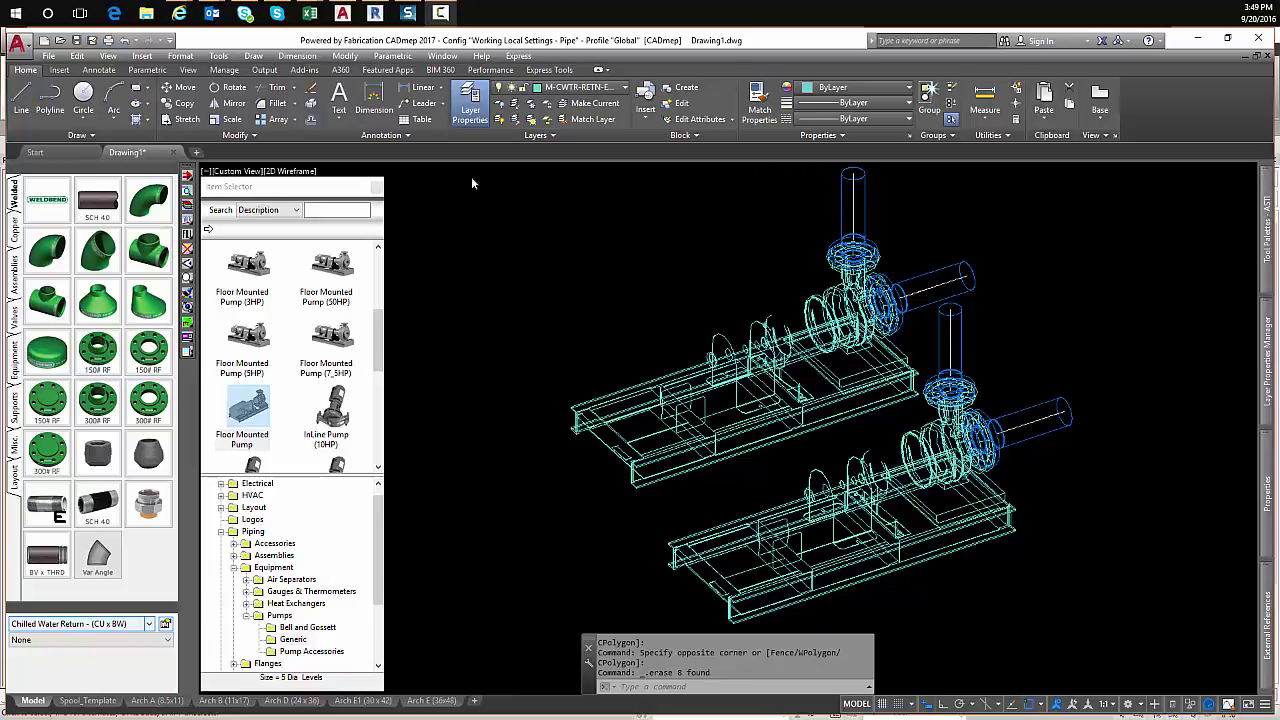
- Confirm in its General properties that the Floor Mounted Pump (3HP) has CID 928
{"action": "right_click", "coordinate": [266, 272]}
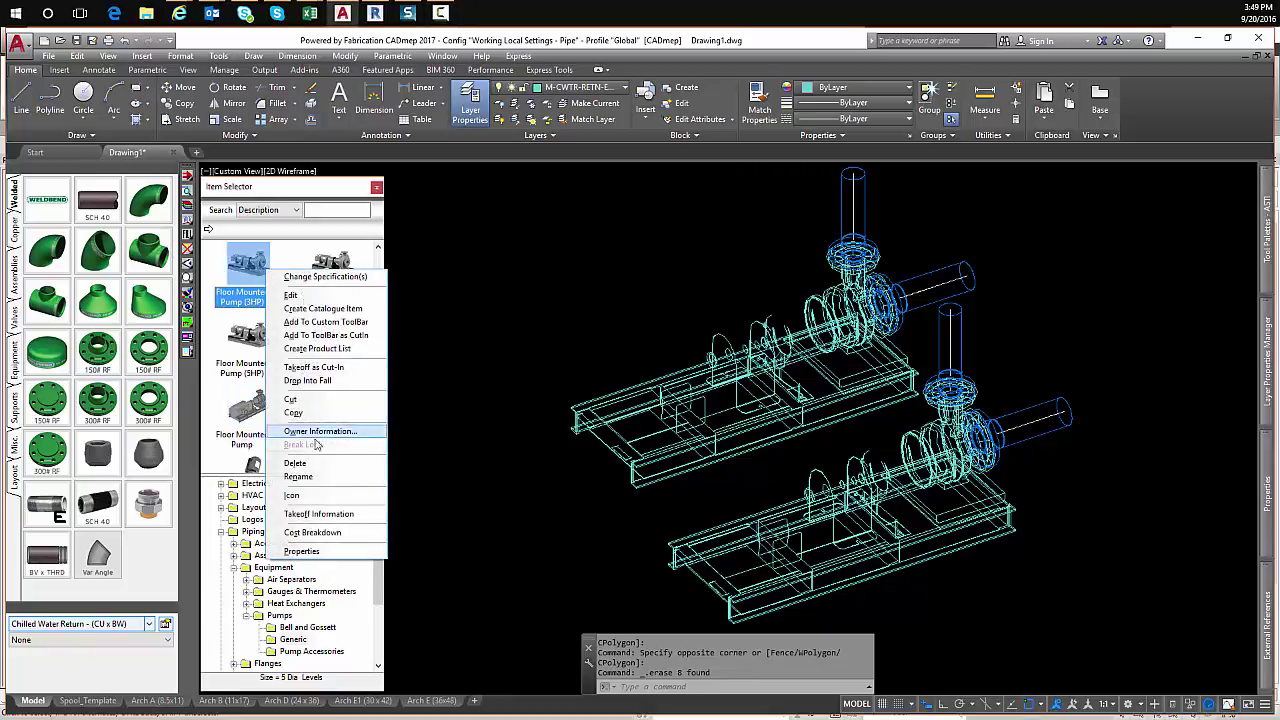
{"action": "left_click", "coordinate": [301, 551]}
{"action": "left_click", "coordinate": [615, 60]}
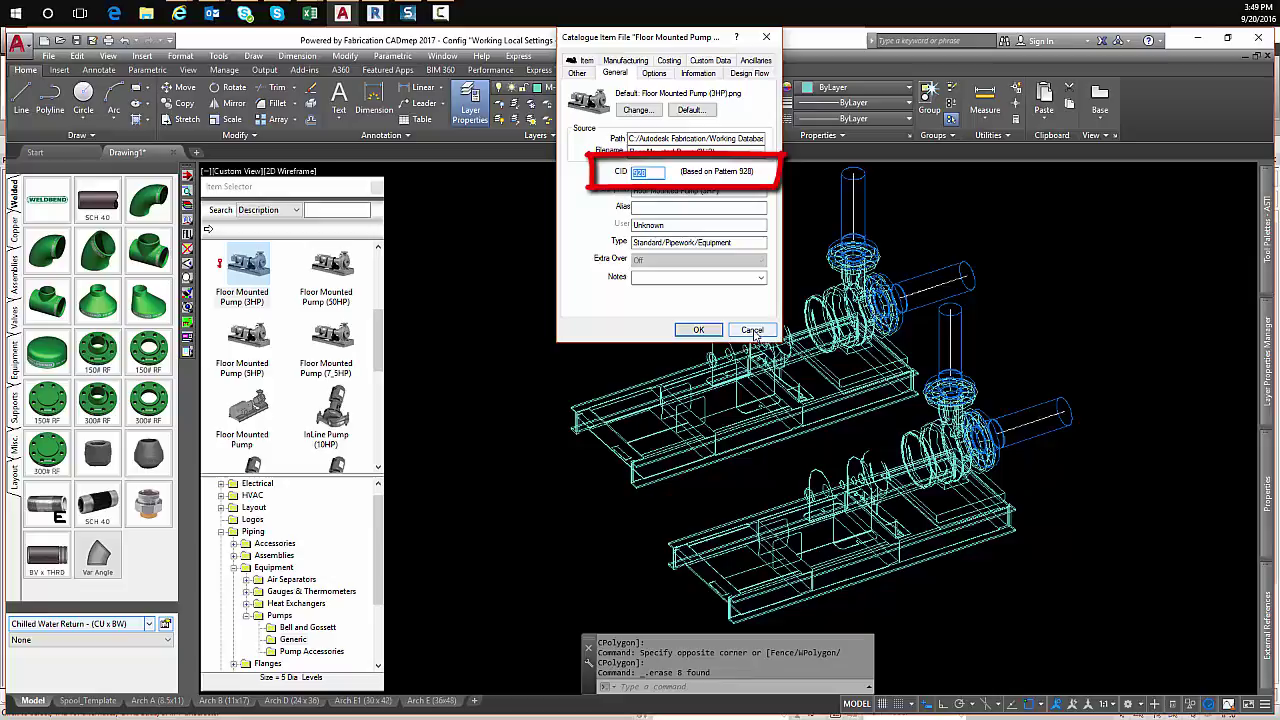
{"action": "left_click", "coordinate": [752, 330]}
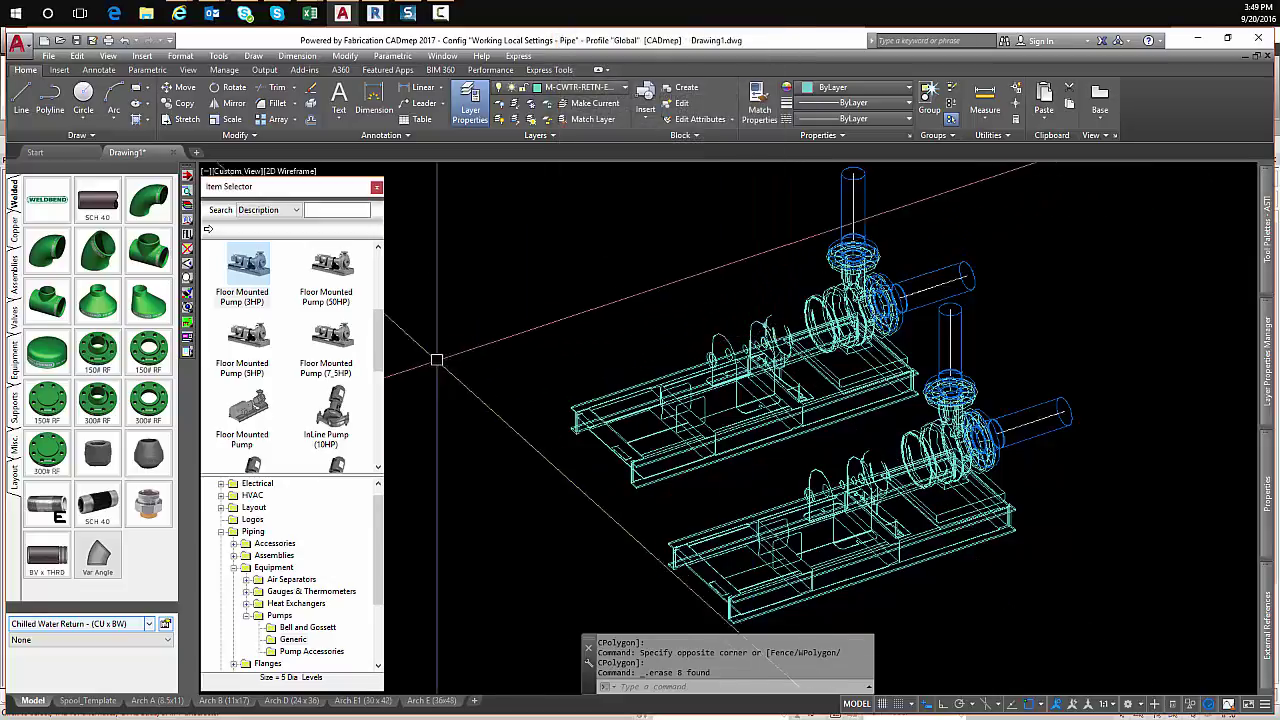
- Widen the Item Selector palette, then start a new 3D Model List and cancel the file import
{"action": "left_click_drag", "start_coordinate": [383, 318], "coordinate": [424, 318]}
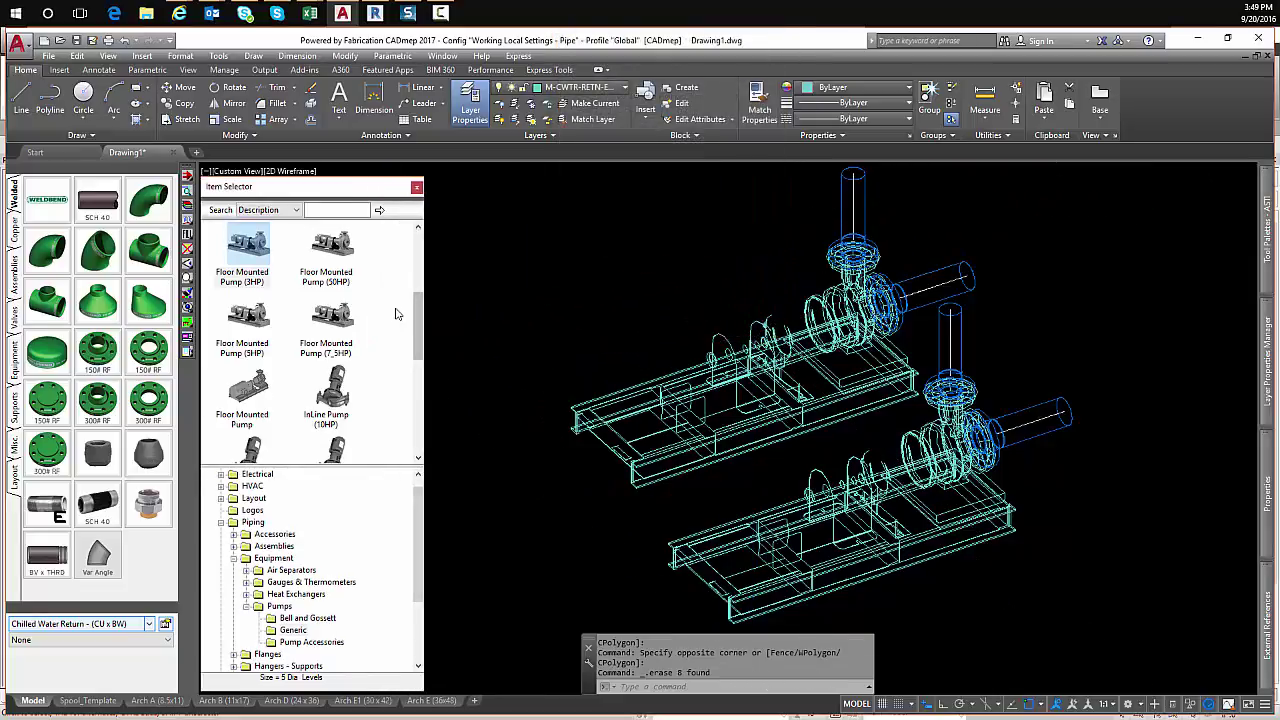
{"action": "right_click", "coordinate": [398, 312]}
{"action": "mouse_move", "coordinate": [418, 318]}
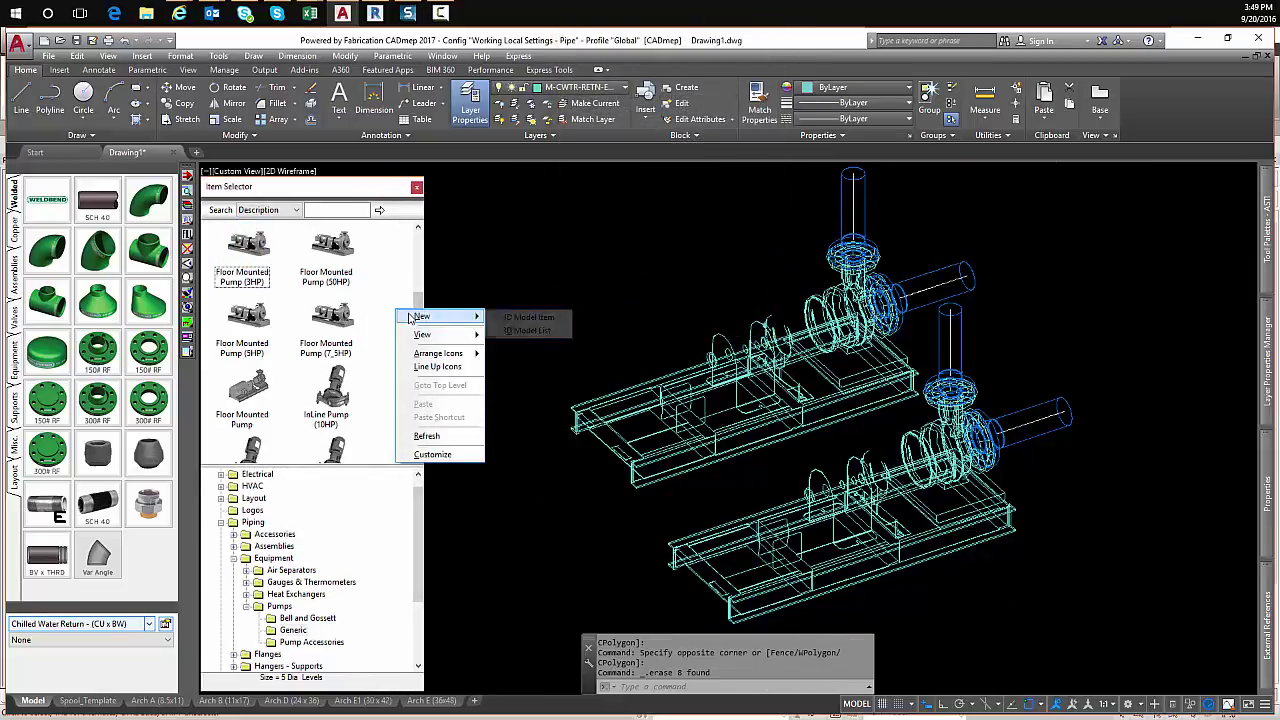
{"action": "left_click", "coordinate": [540, 331]}
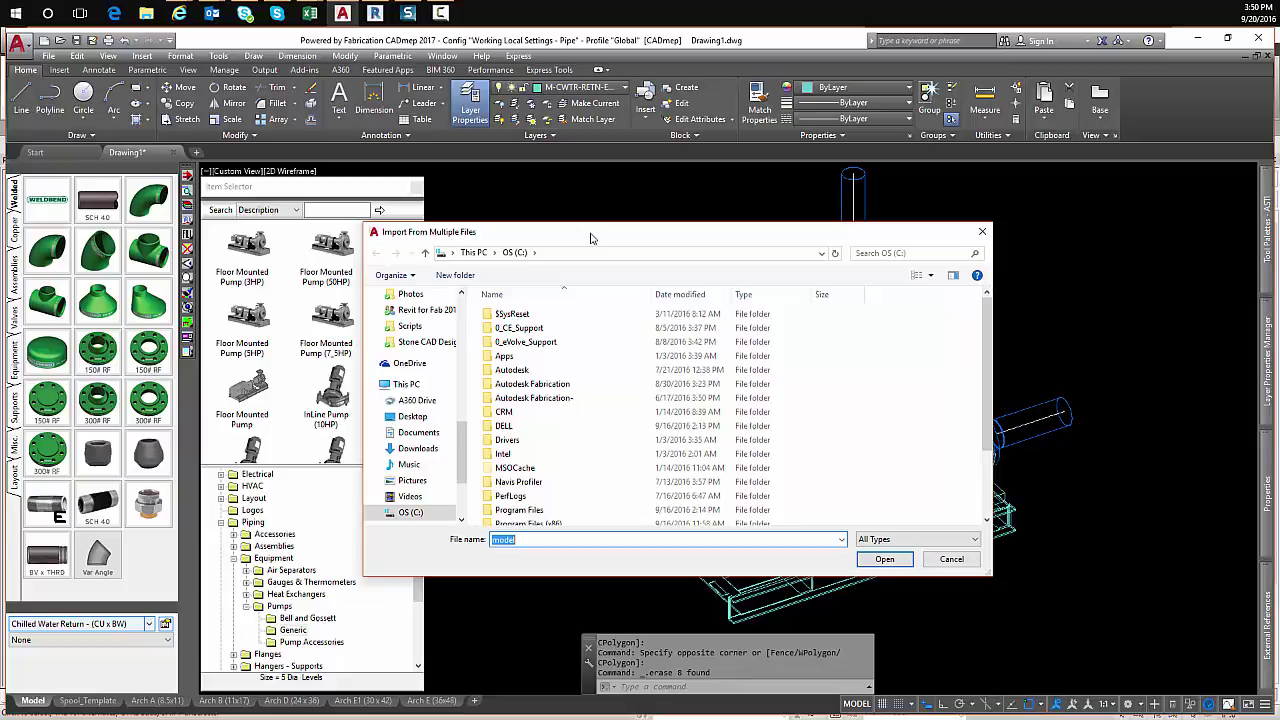
{"action": "left_click", "coordinate": [935, 559]}
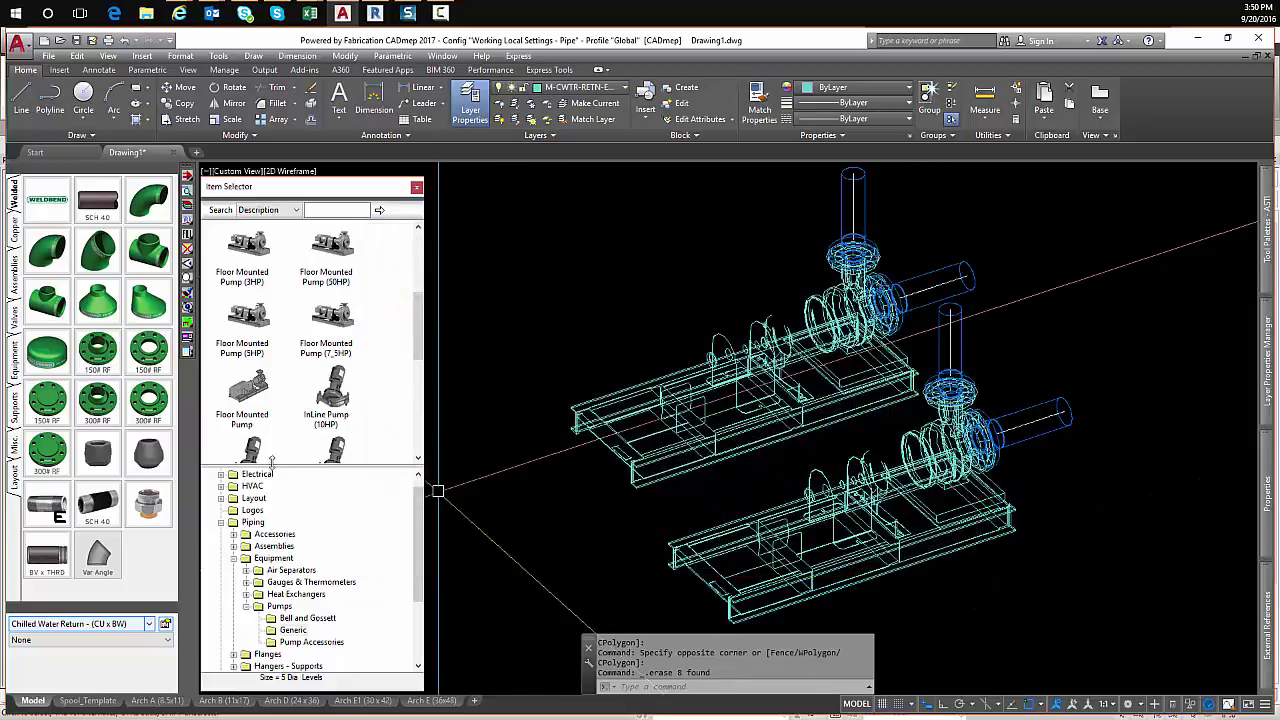
{"action": "right_click", "coordinate": [240, 394]}
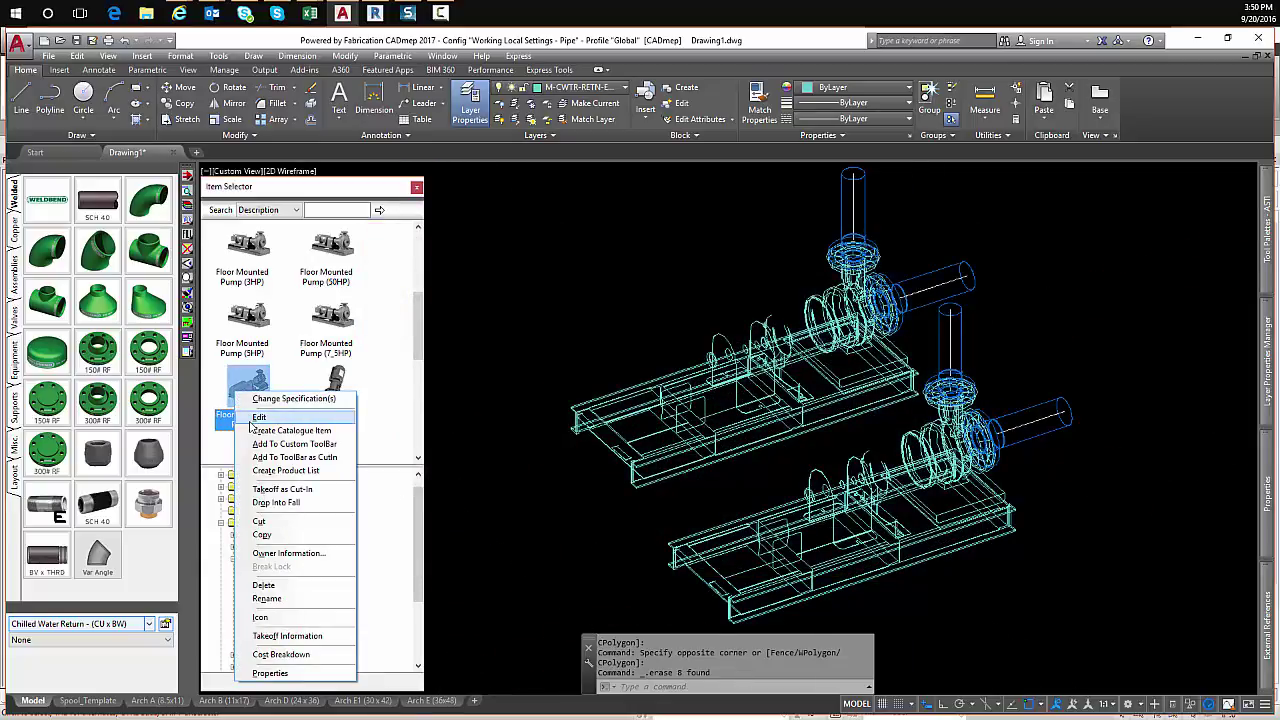
{"action": "left_click", "coordinate": [256, 417]}
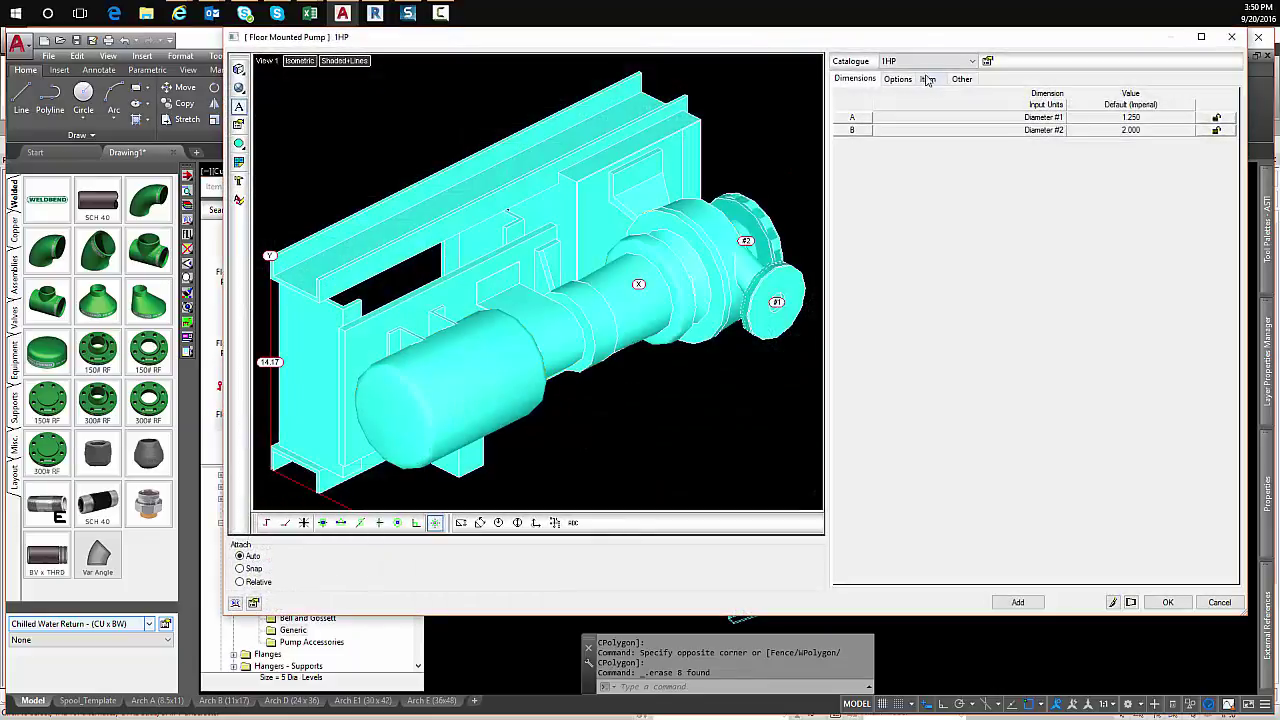
{"action": "left_click", "coordinate": [925, 62]}
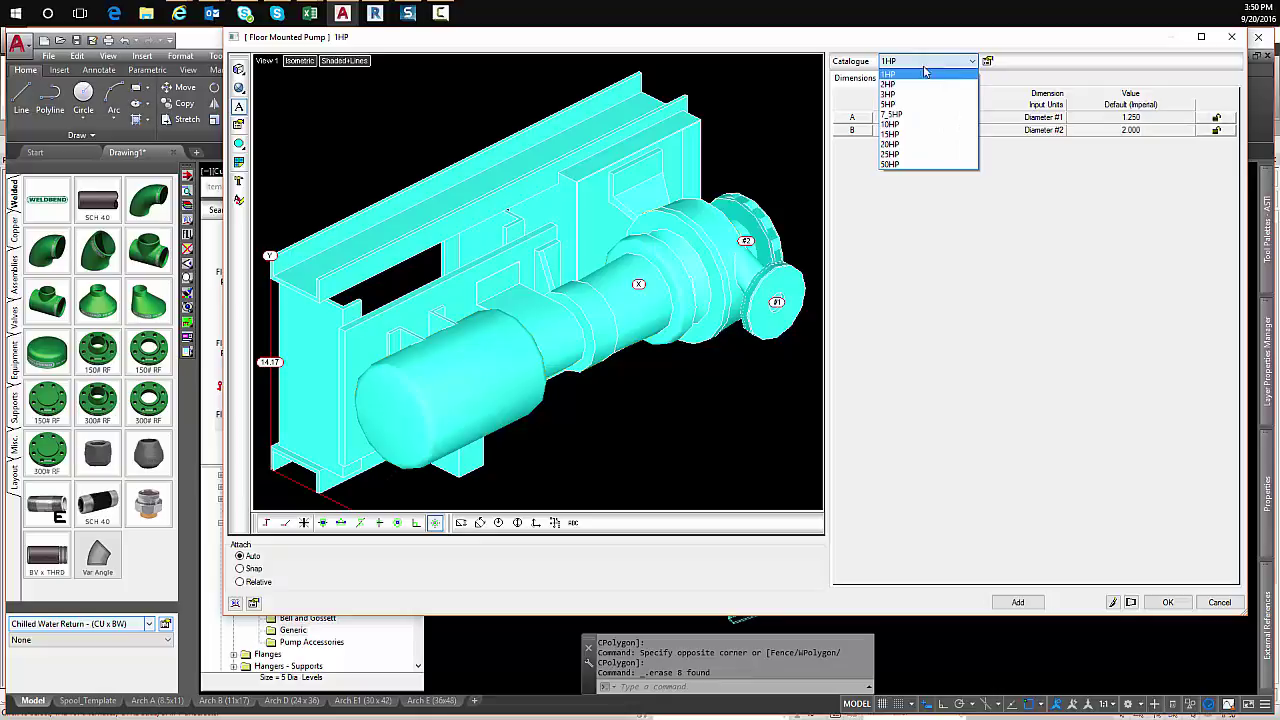
{"action": "left_click", "coordinate": [925, 95]}
{"action": "left_click", "coordinate": [922, 62]}
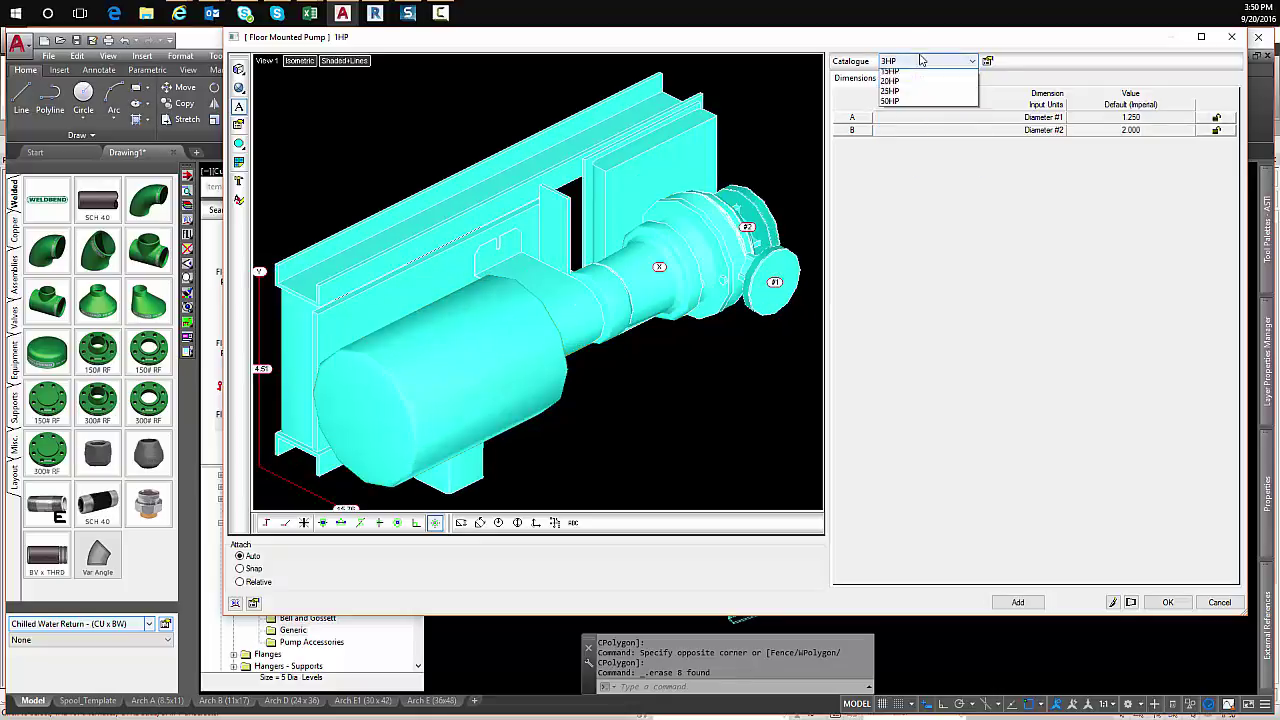
{"action": "left_click", "coordinate": [910, 165]}
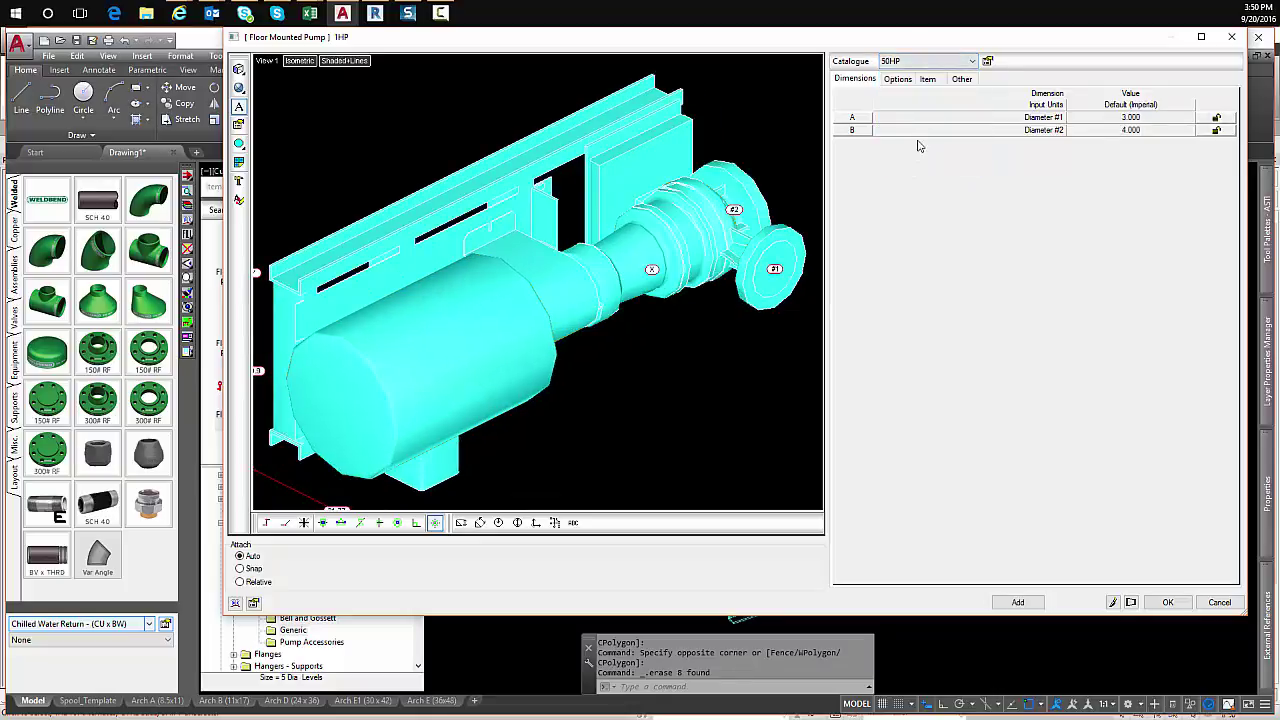
{"action": "left_click", "coordinate": [927, 79]}
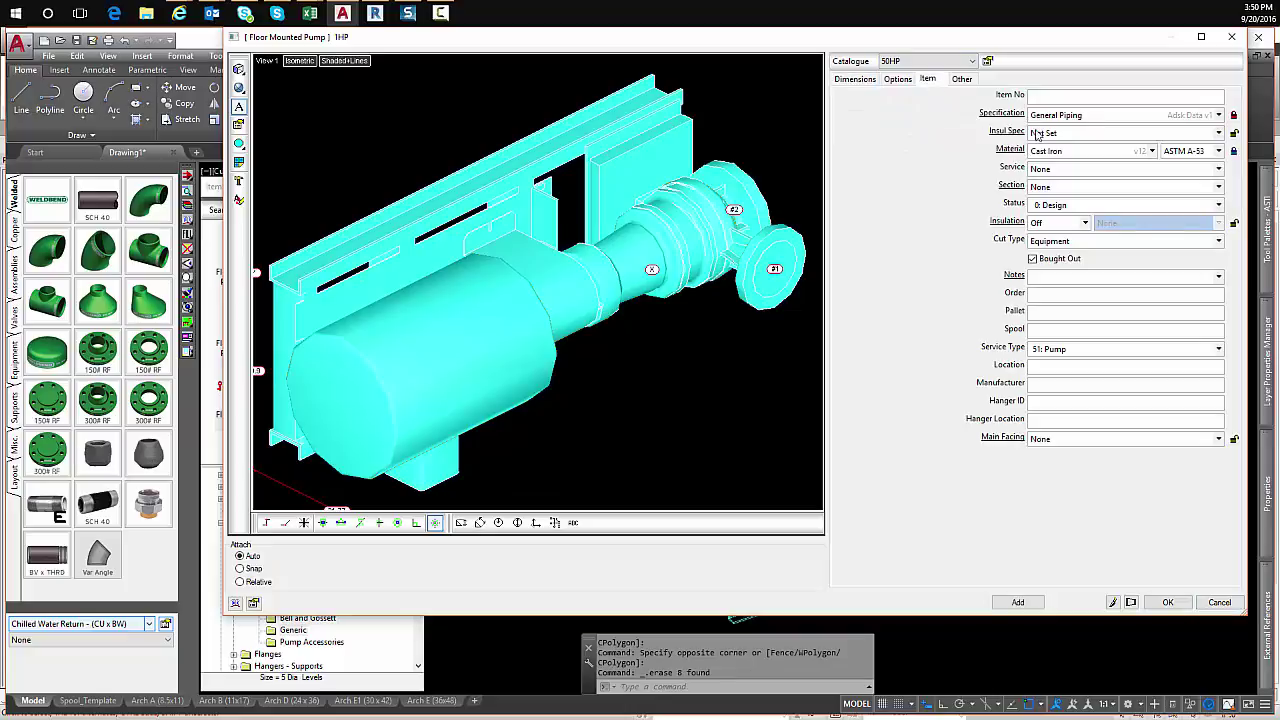
{"action": "left_click", "coordinate": [964, 79]}
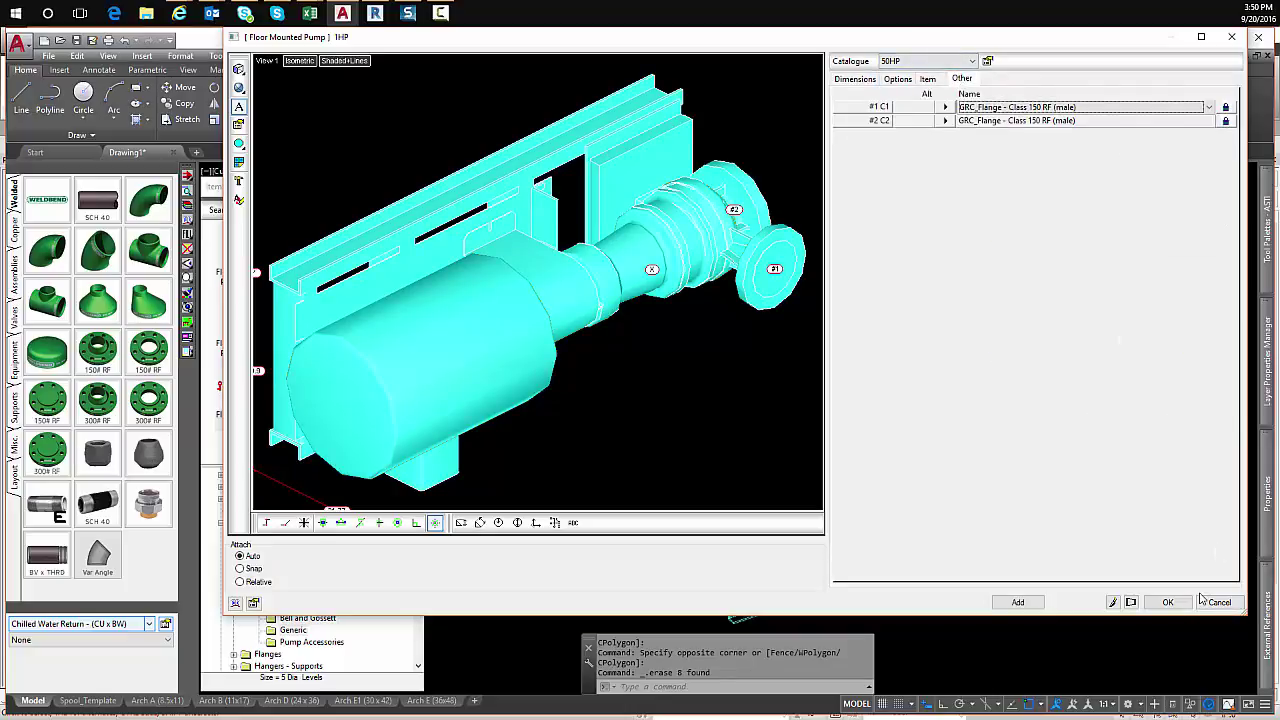
{"action": "left_click", "coordinate": [1217, 602]}
{"action": "right_click", "coordinate": [262, 396]}
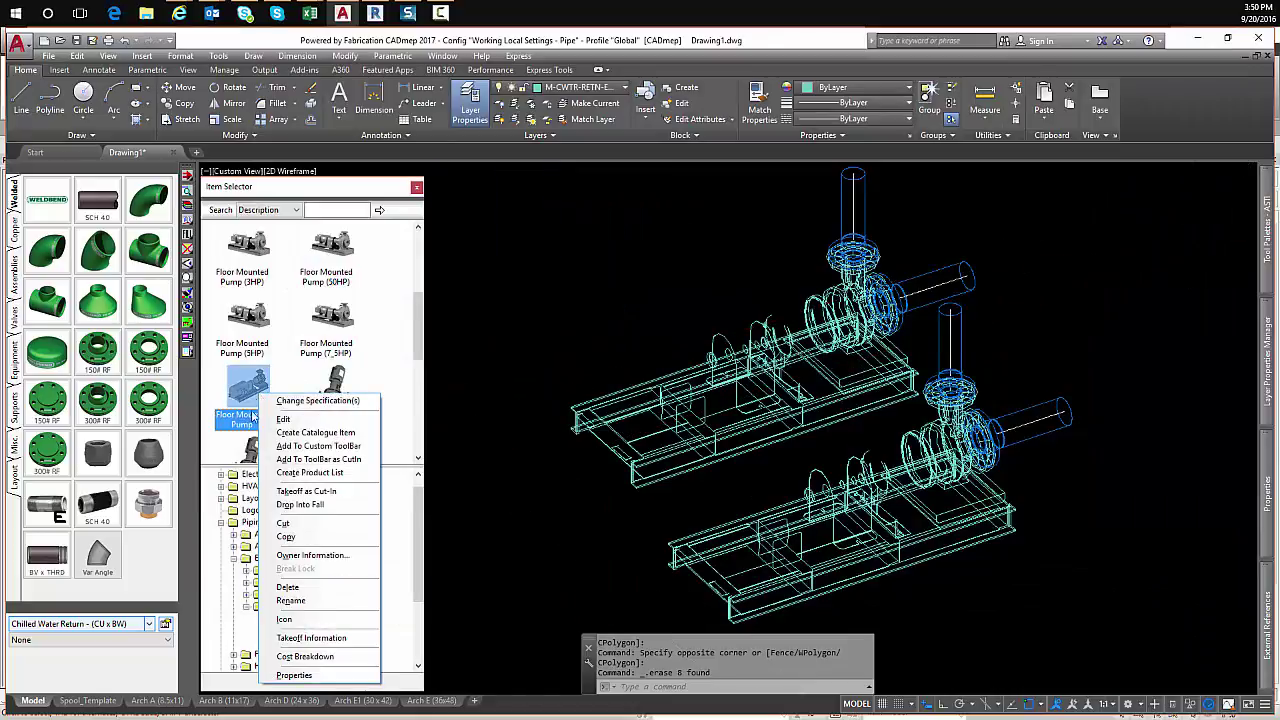
{"action": "left_click", "coordinate": [294, 675]}
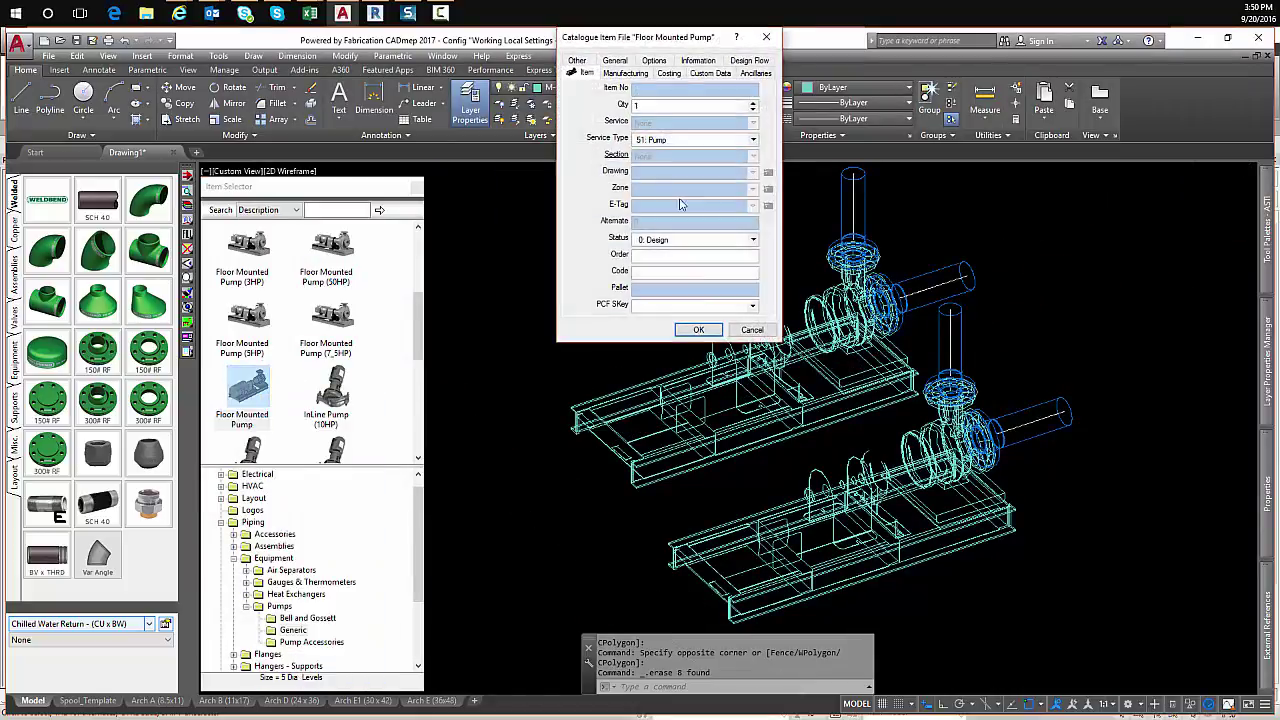
{"action": "left_click", "coordinate": [625, 64]}
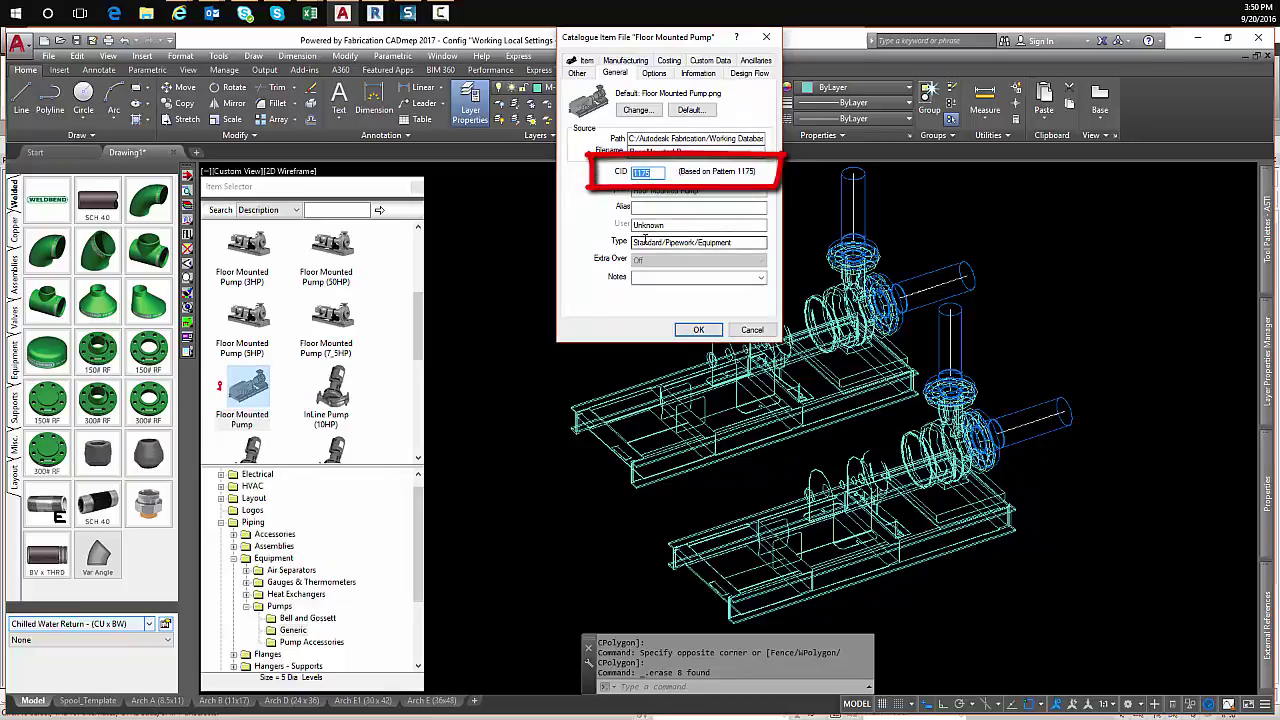
{"action": "left_click_drag", "start_coordinate": [682, 48], "coordinate": [660, 195]}
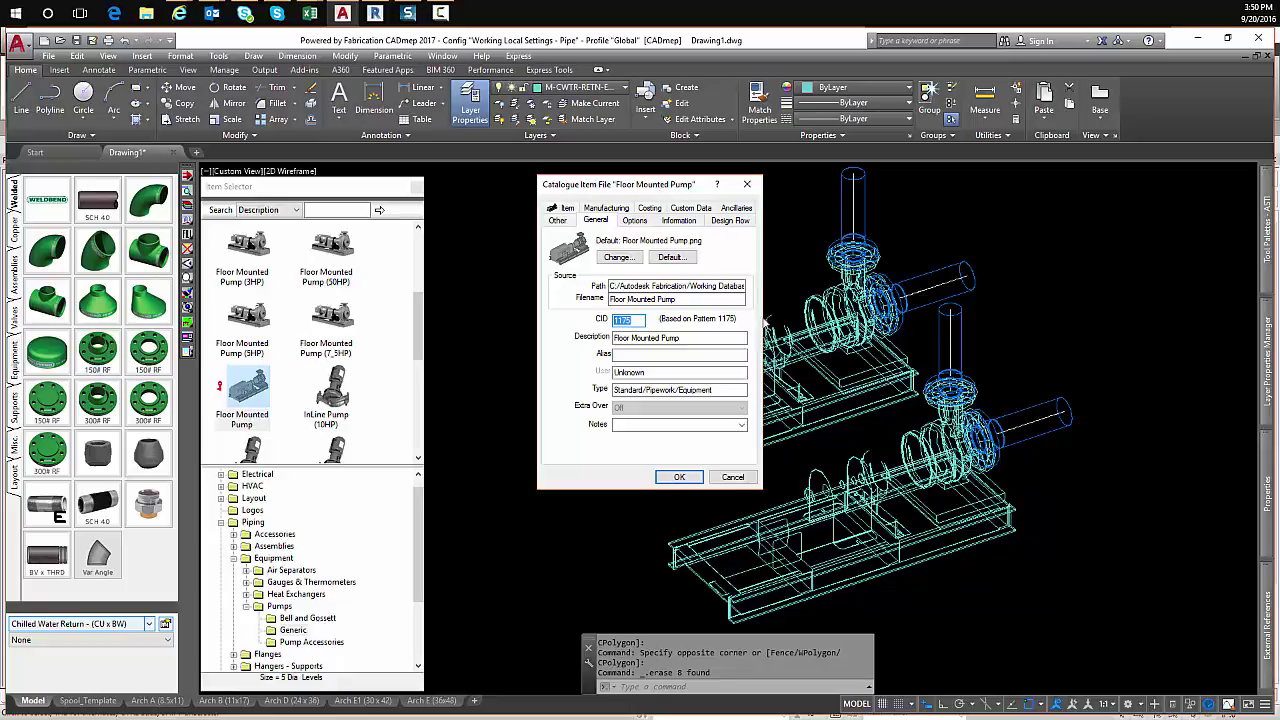
{"action": "left_click", "coordinate": [733, 478]}
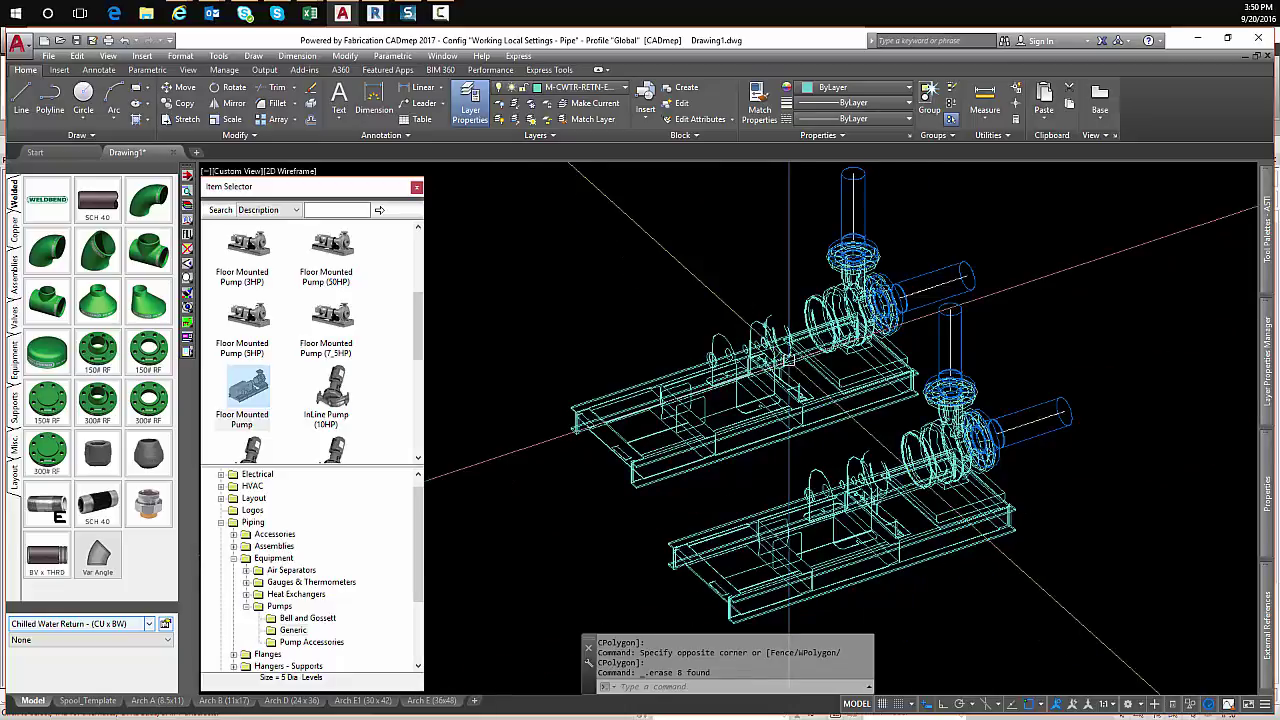
- Select the upper and then the lower pump assembly, clearing each selection
{"action": "left_click", "coordinate": [788, 359]}
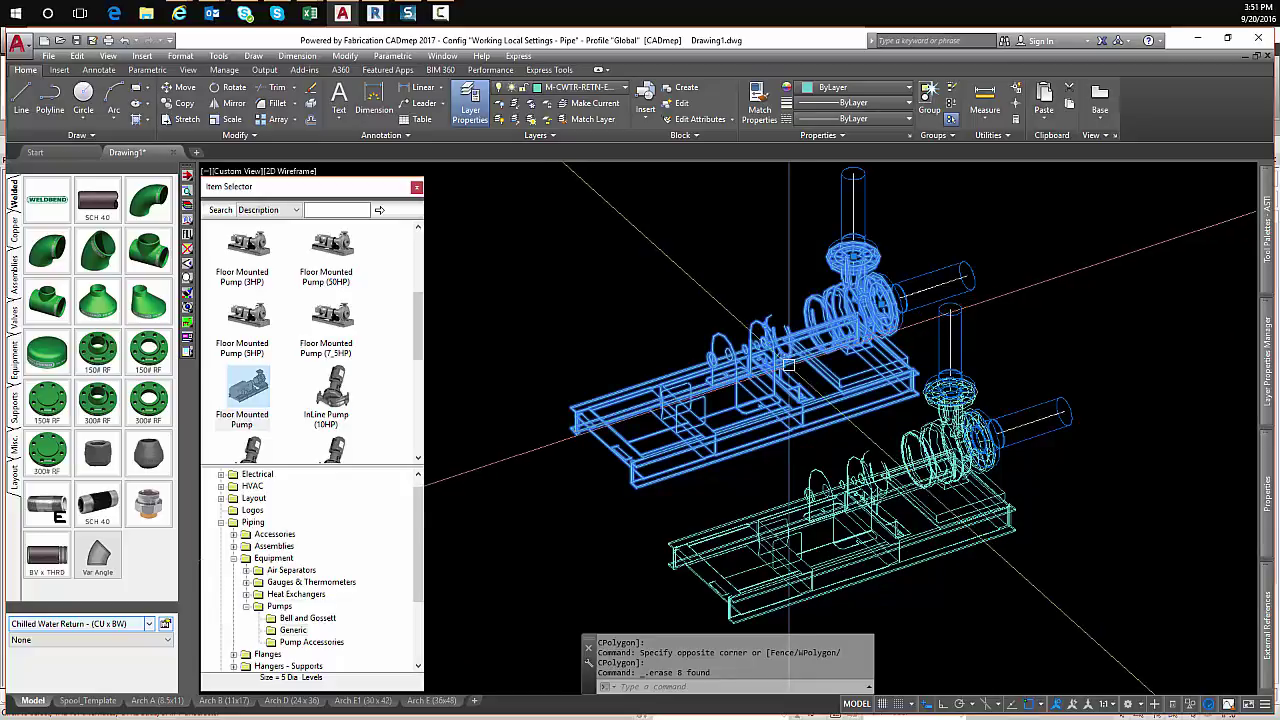
{"action": "key", "text": "Escape"}
{"action": "left_click", "coordinate": [850, 520]}
{"action": "key", "text": "Escape"}
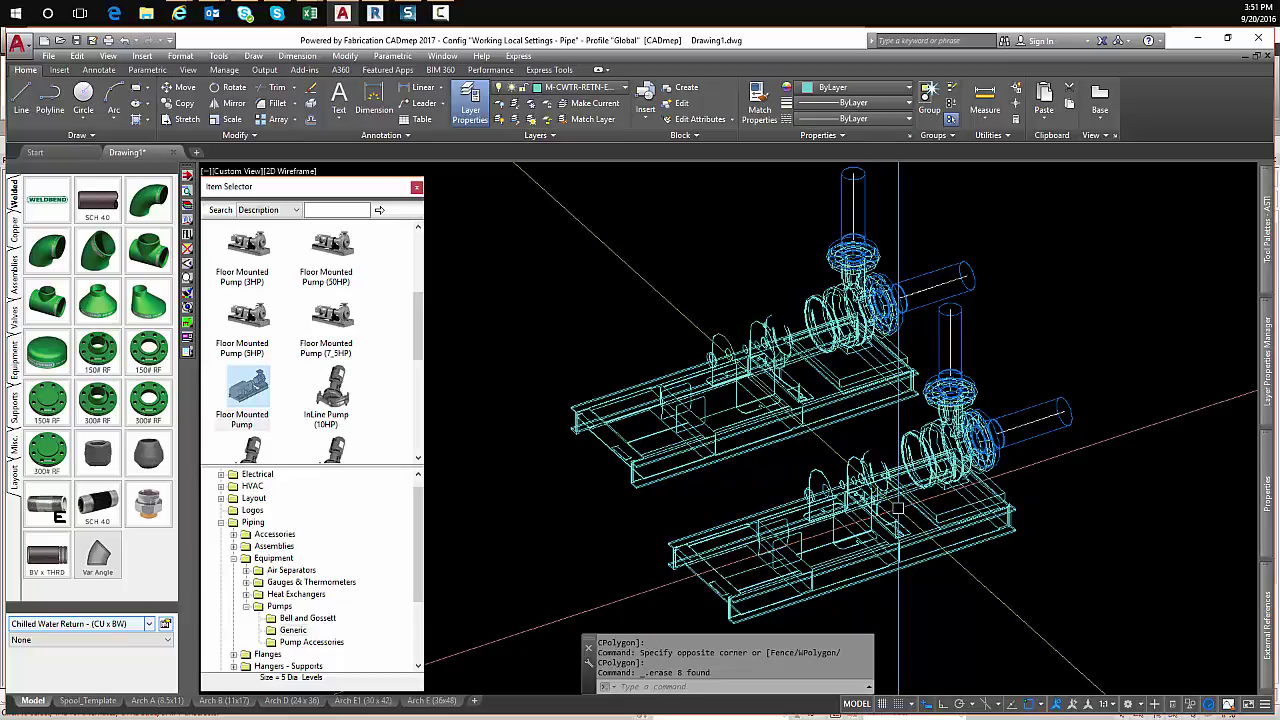
- Use the CREATE command to save both pump assemblies as test.MAJ in PROJECTS
{"action": "type", "text": "CREATEREVITMAJ"}
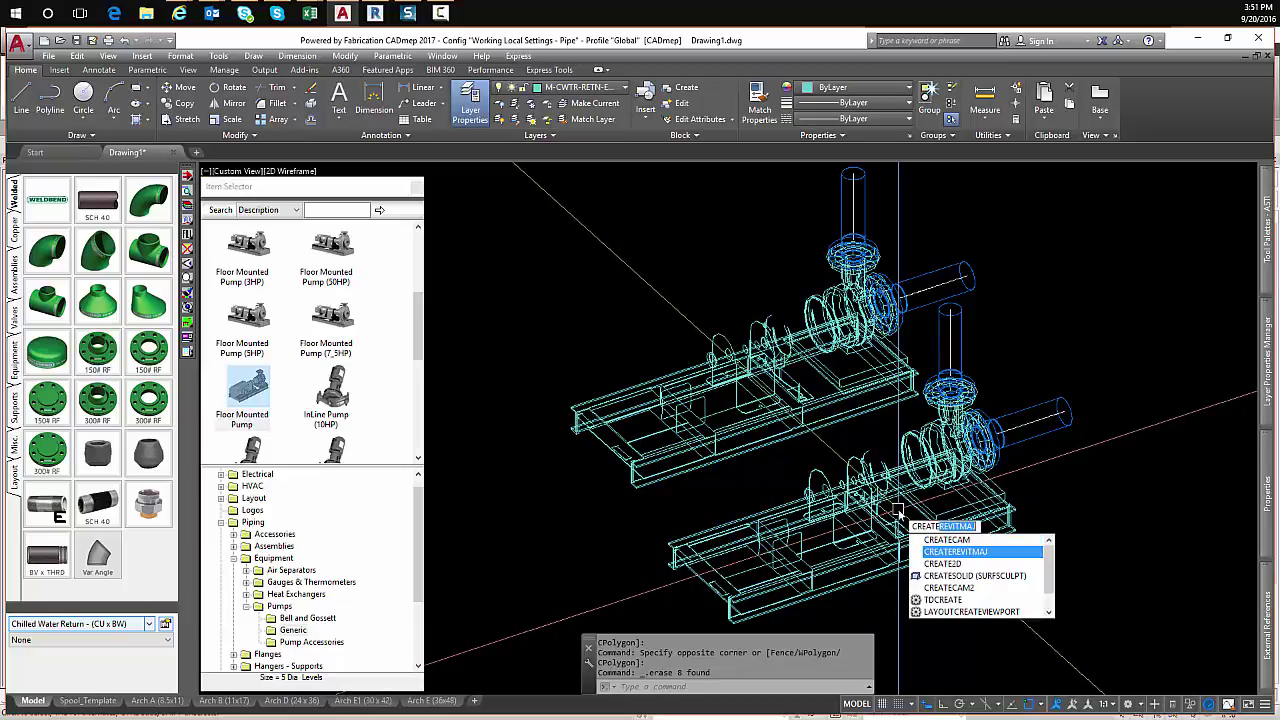
{"action": "key", "text": "Return"}
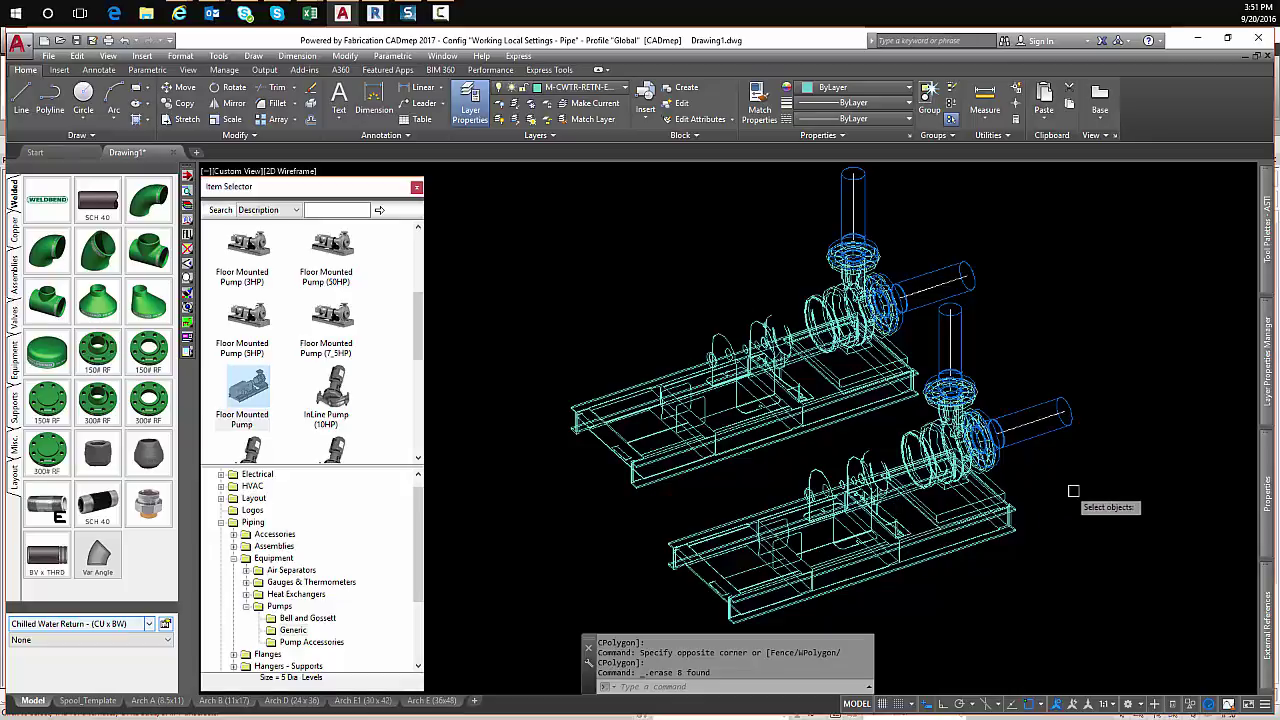
{"action": "left_click", "coordinate": [1157, 650]}
{"action": "left_click", "coordinate": [726, 226]}
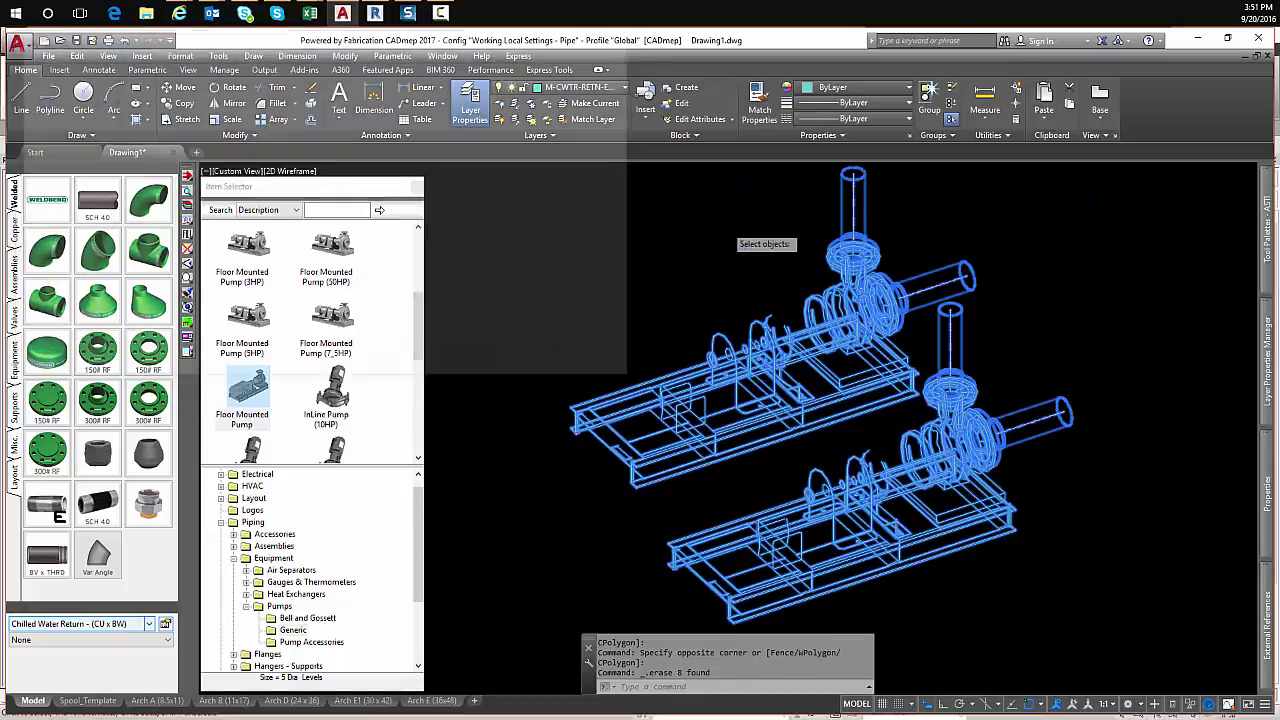
{"action": "left_click", "coordinate": [529, 135]}
{"action": "left_click", "coordinate": [533, 367]}
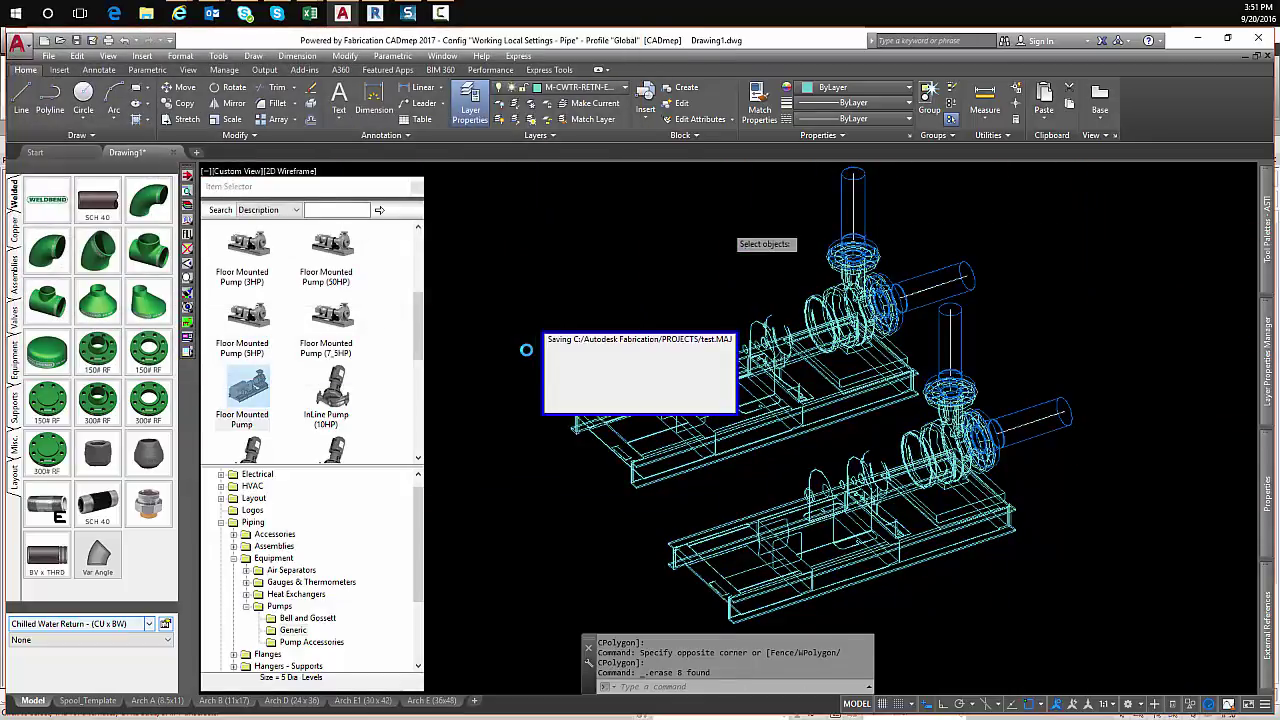
- In Revit, import the fabrication job test.MAJ from Add-Ins > Import and Export
{"action": "left_click", "coordinate": [375, 12]}
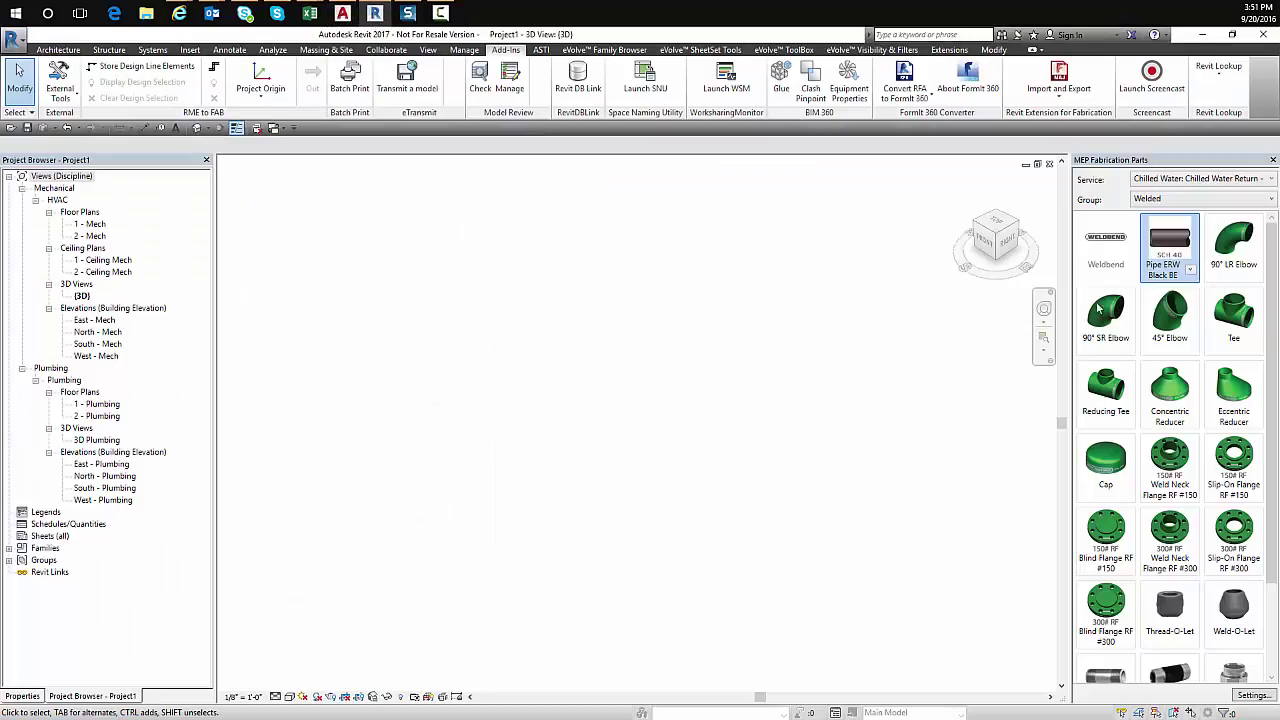
{"action": "left_click", "coordinate": [1059, 75]}
{"action": "left_click", "coordinate": [1100, 118]}
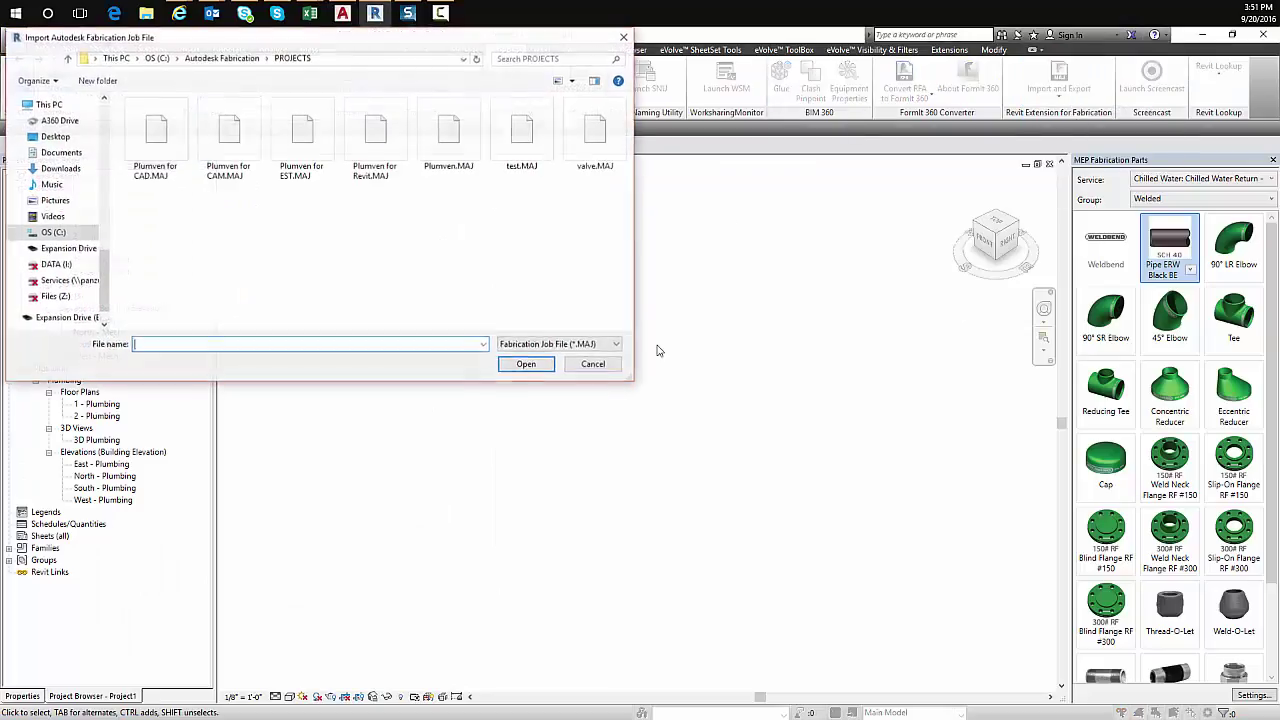
{"action": "double_click", "coordinate": [521, 140]}
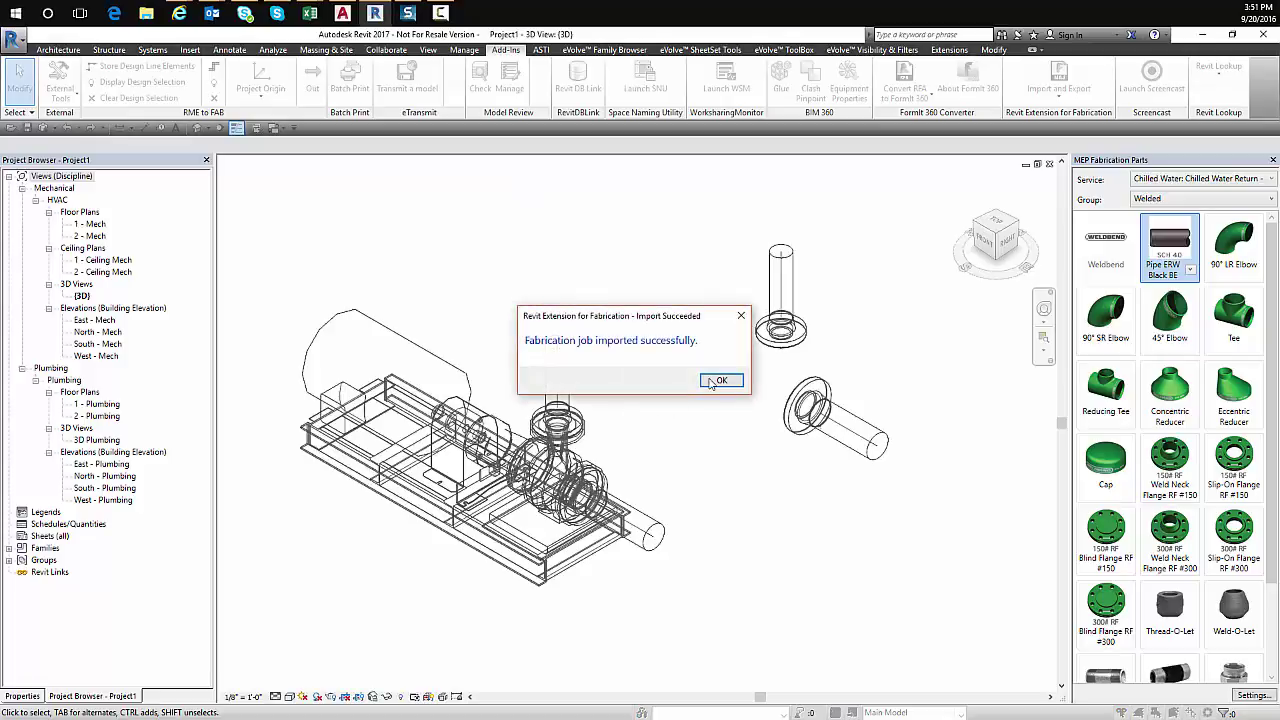
{"action": "left_click", "coordinate": [713, 382]}
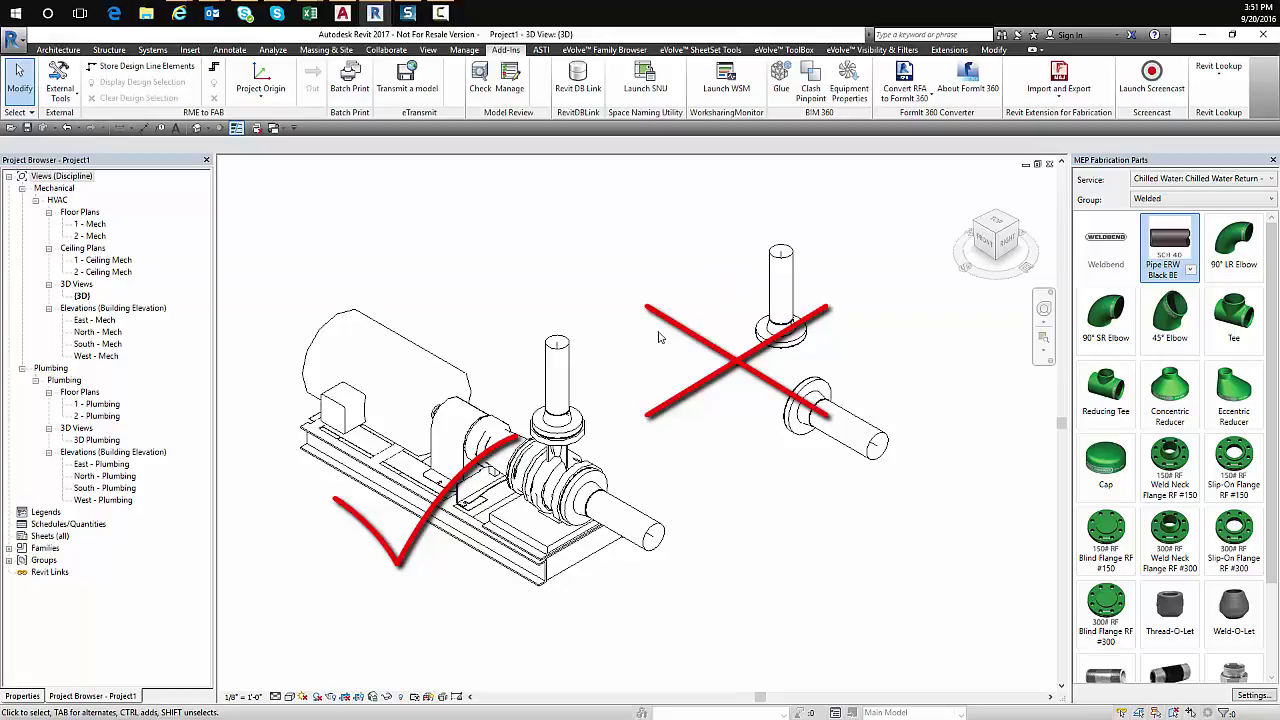
- Select and deselect the imported floor-mounted pump, then bring up File Explorer
{"action": "left_click", "coordinate": [476, 486]}
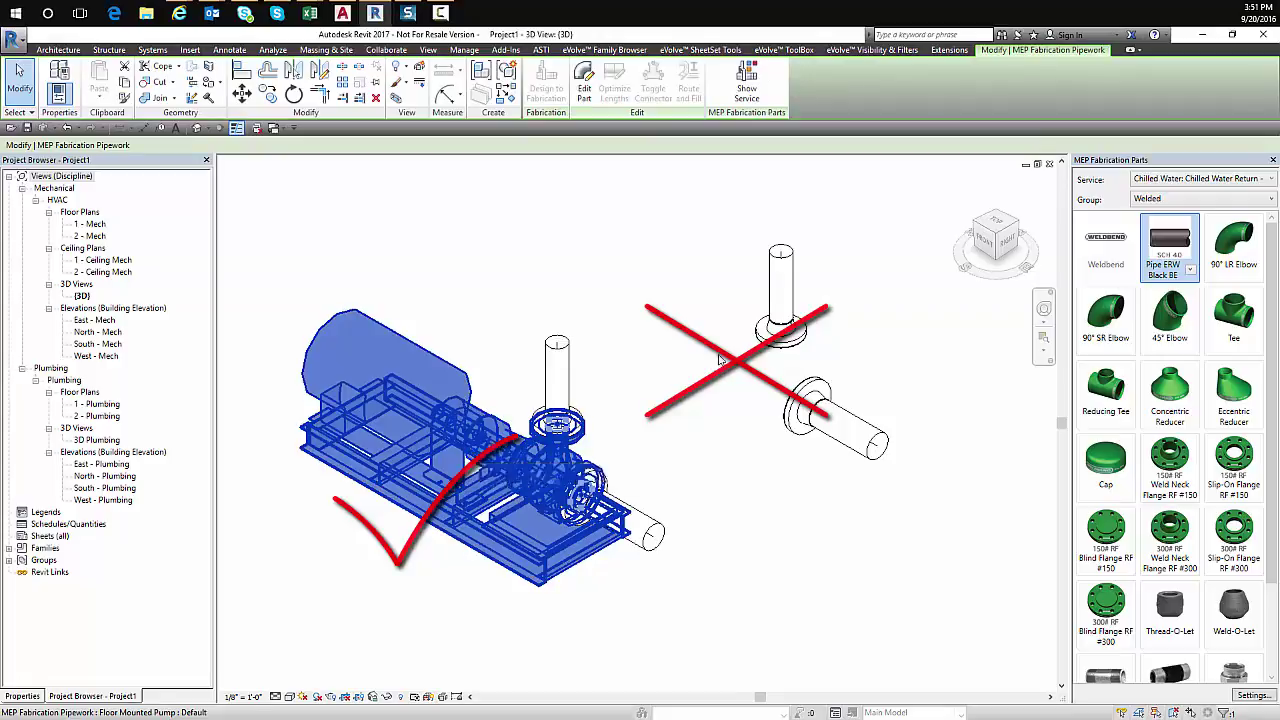
{"action": "key", "text": "Escape"}
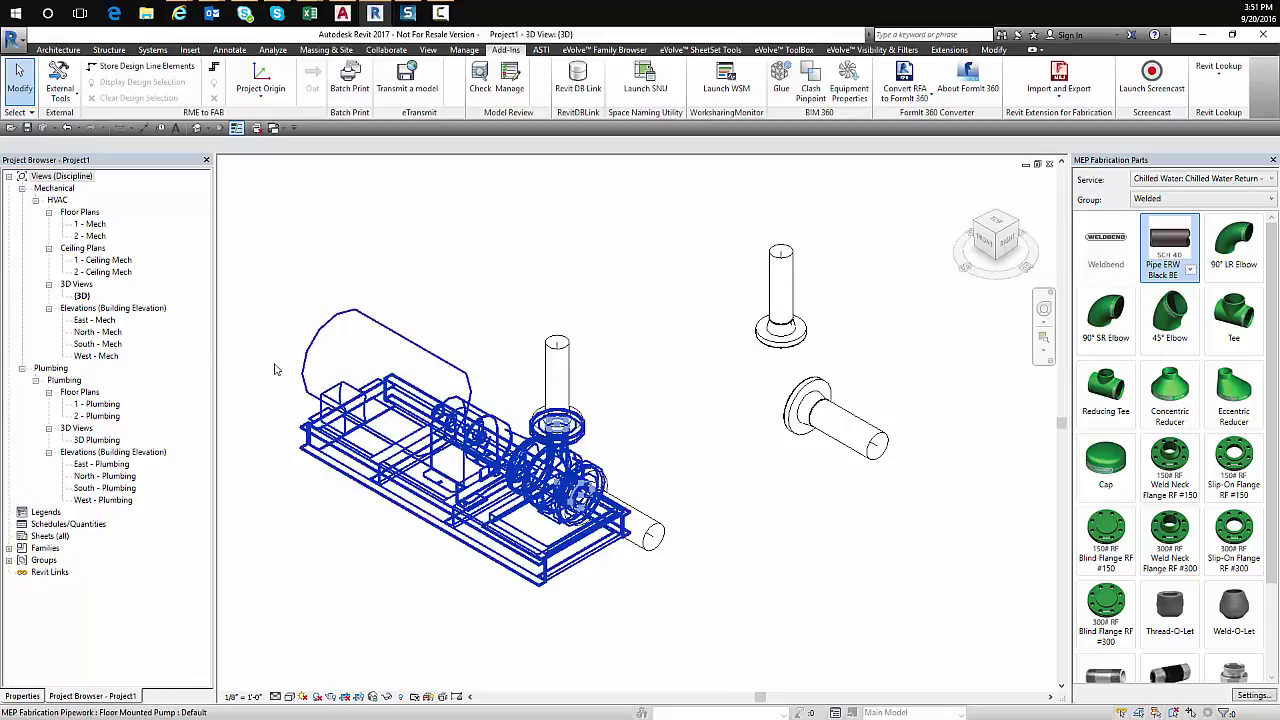
{"action": "key", "text": "super+e"}
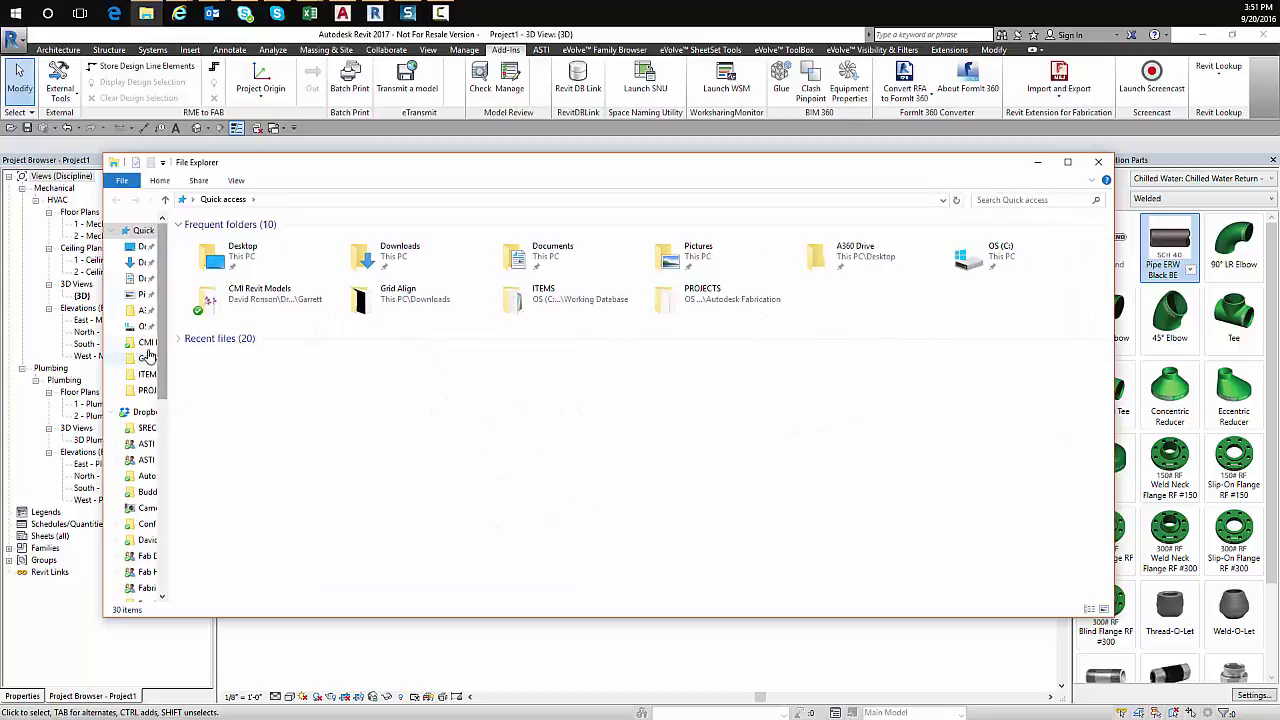
- Browse from OS (C:) to Autodesk Fabrication\Working Database\ITEMS\Piping\Equipment\Pumps\Generic
{"action": "left_click", "coordinate": [143, 326]}
{"action": "double_click", "coordinate": [335, 311]}
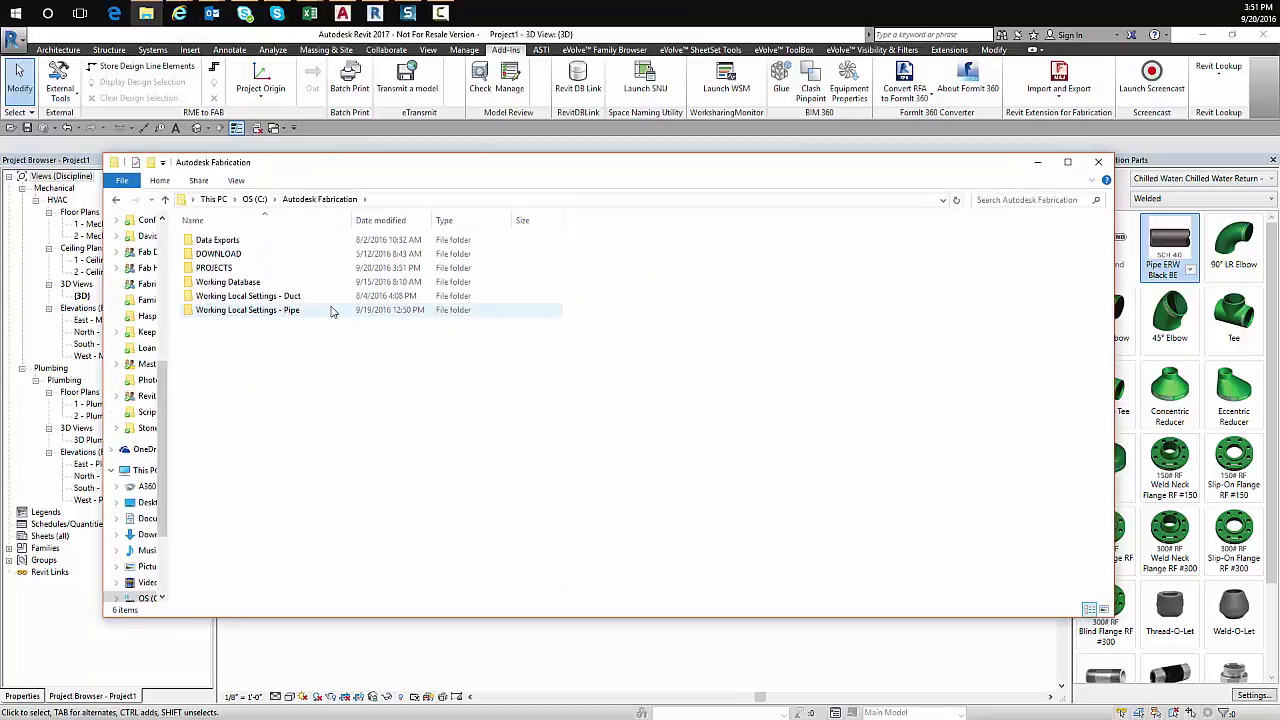
{"action": "double_click", "coordinate": [292, 288]}
{"action": "double_click", "coordinate": [263, 322]}
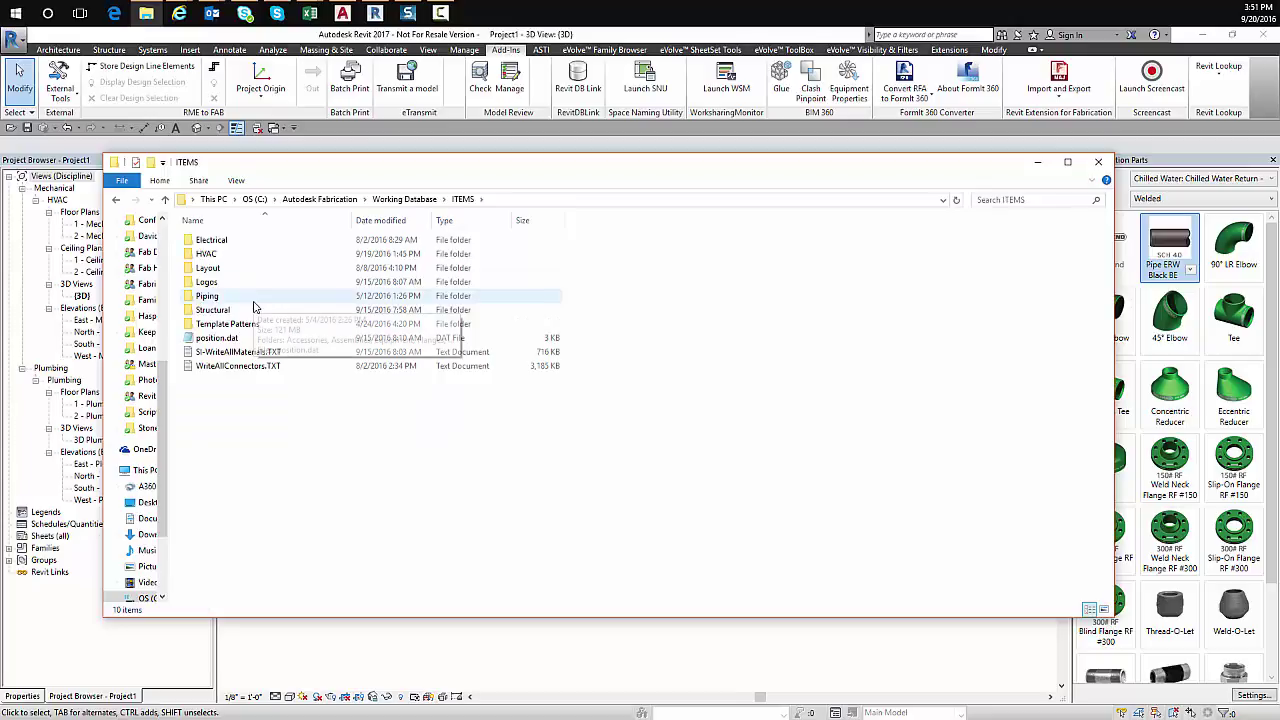
{"action": "double_click", "coordinate": [254, 299]}
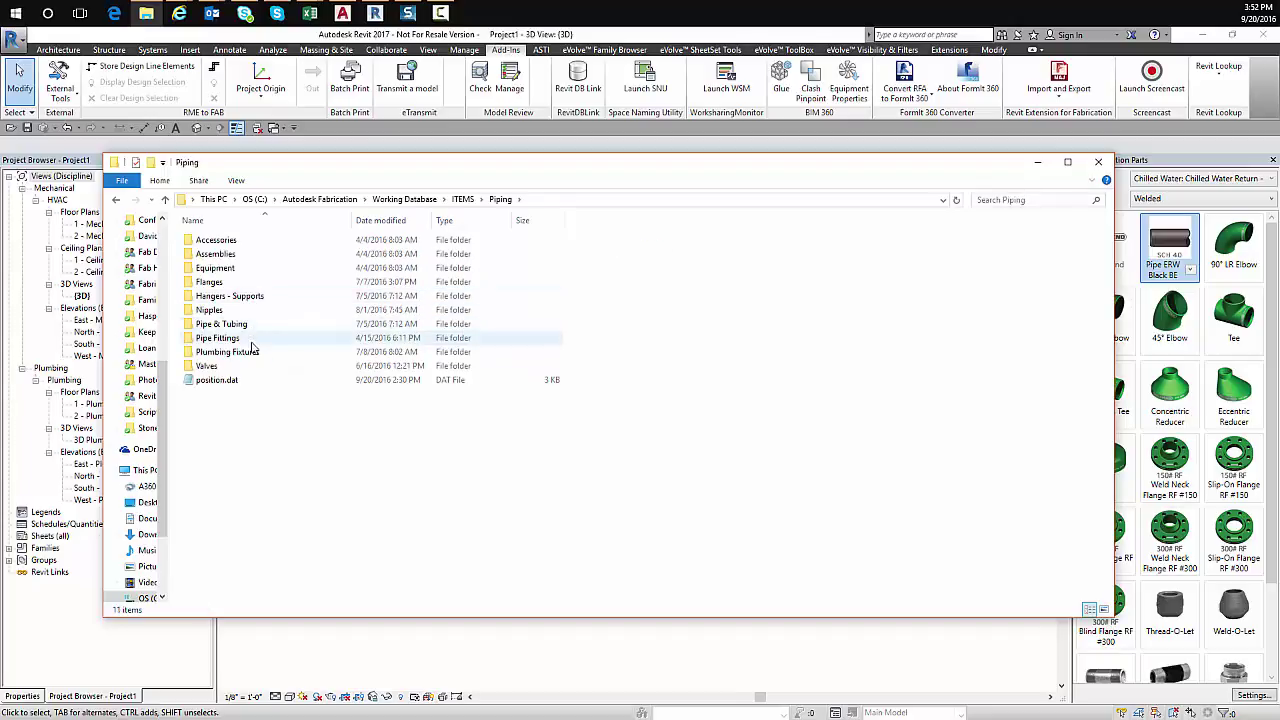
{"action": "double_click", "coordinate": [253, 277]}
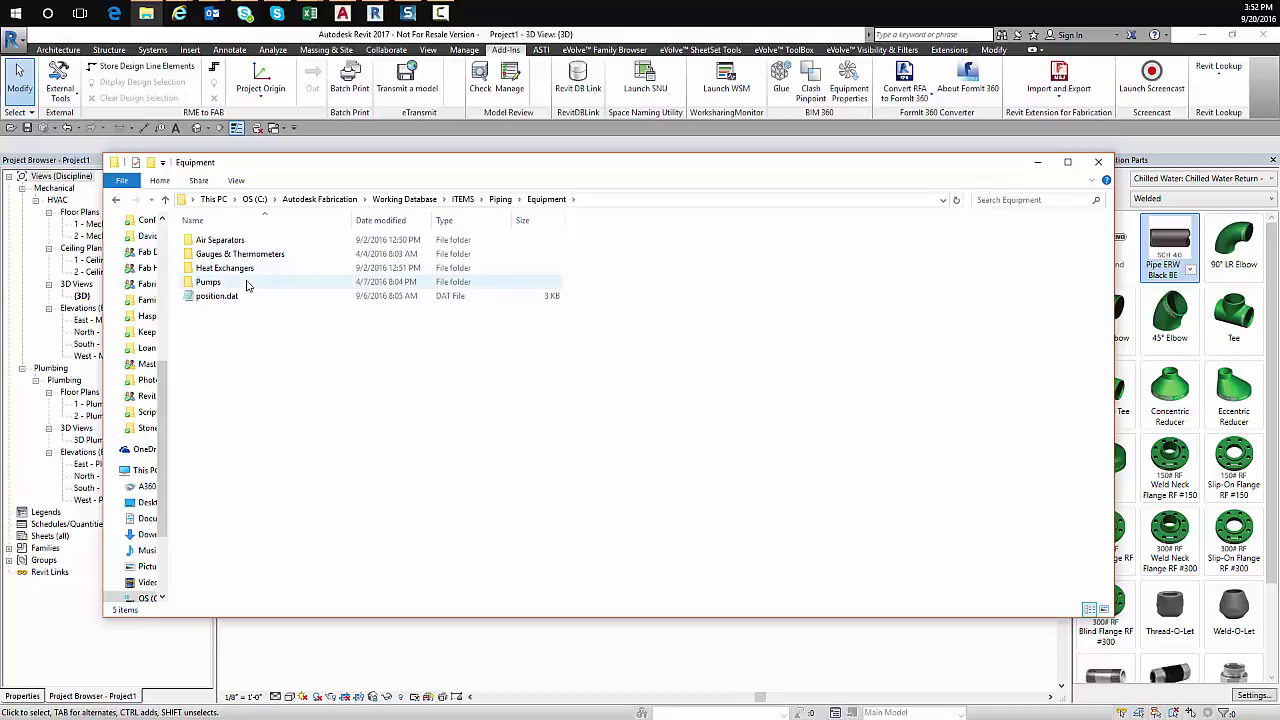
{"action": "double_click", "coordinate": [248, 281]}
{"action": "double_click", "coordinate": [250, 255]}
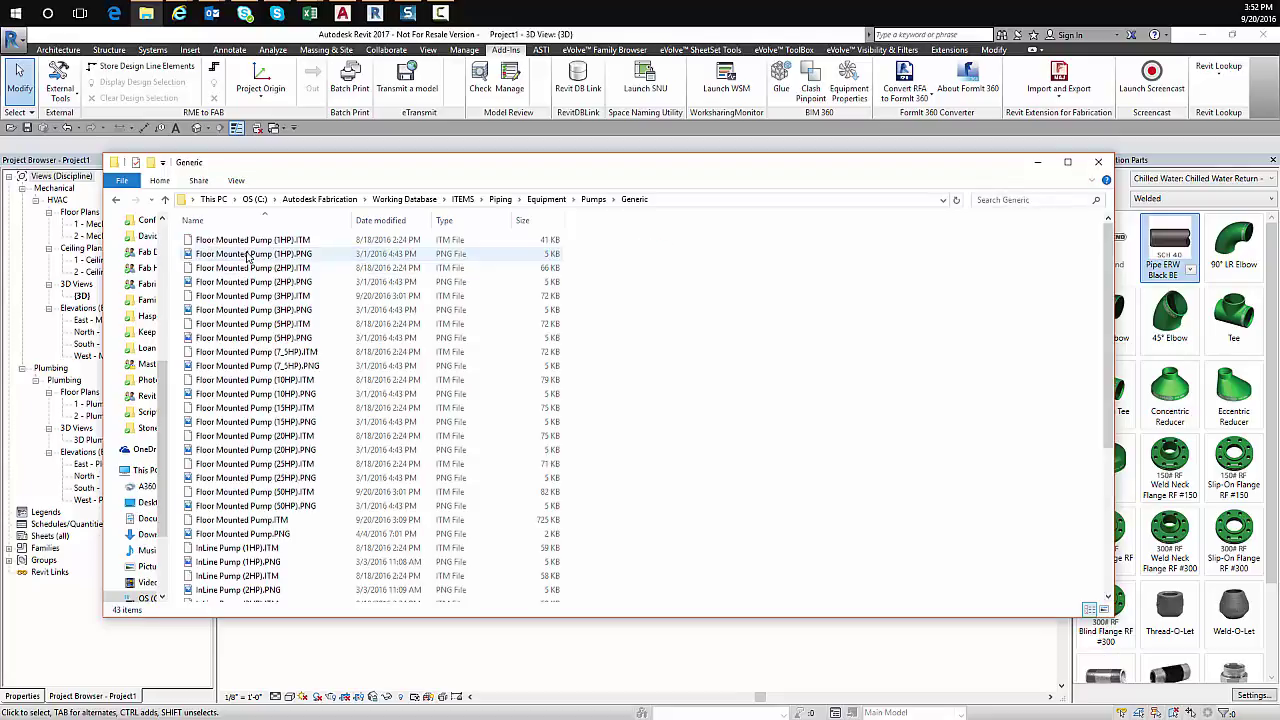
{"action": "left_click", "coordinate": [556, 268]}
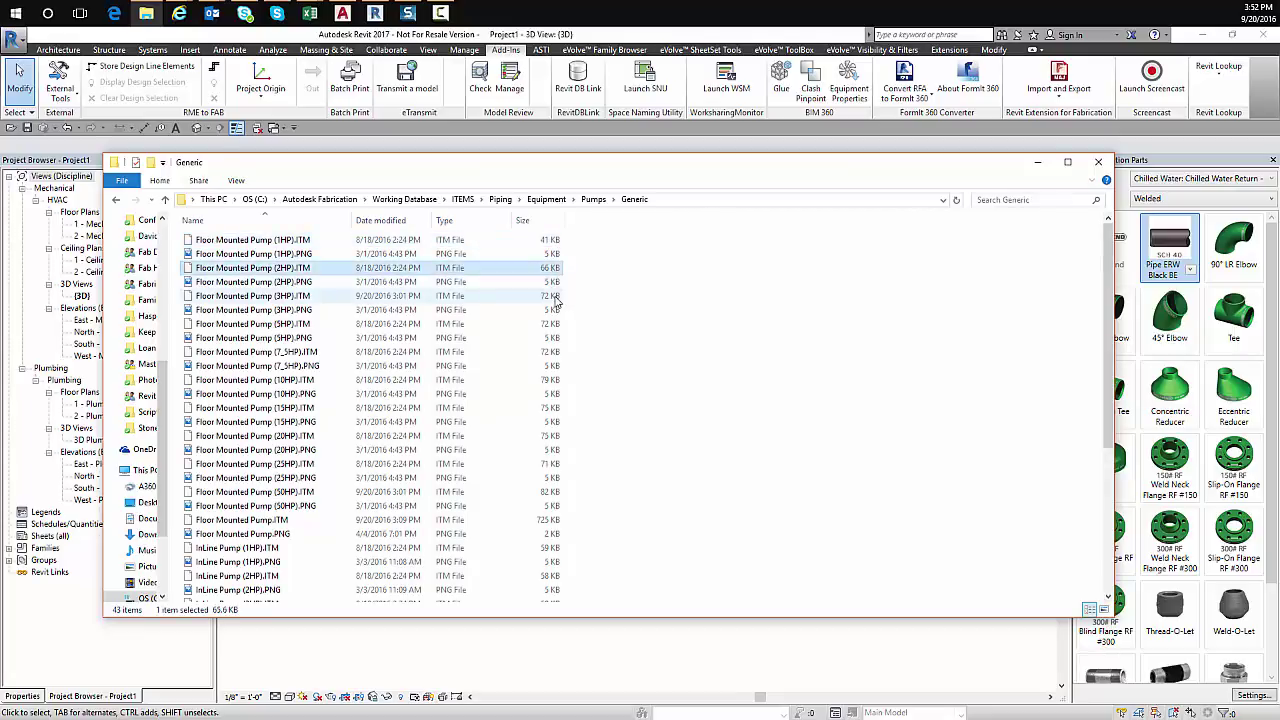
{"action": "left_click", "coordinate": [556, 300]}
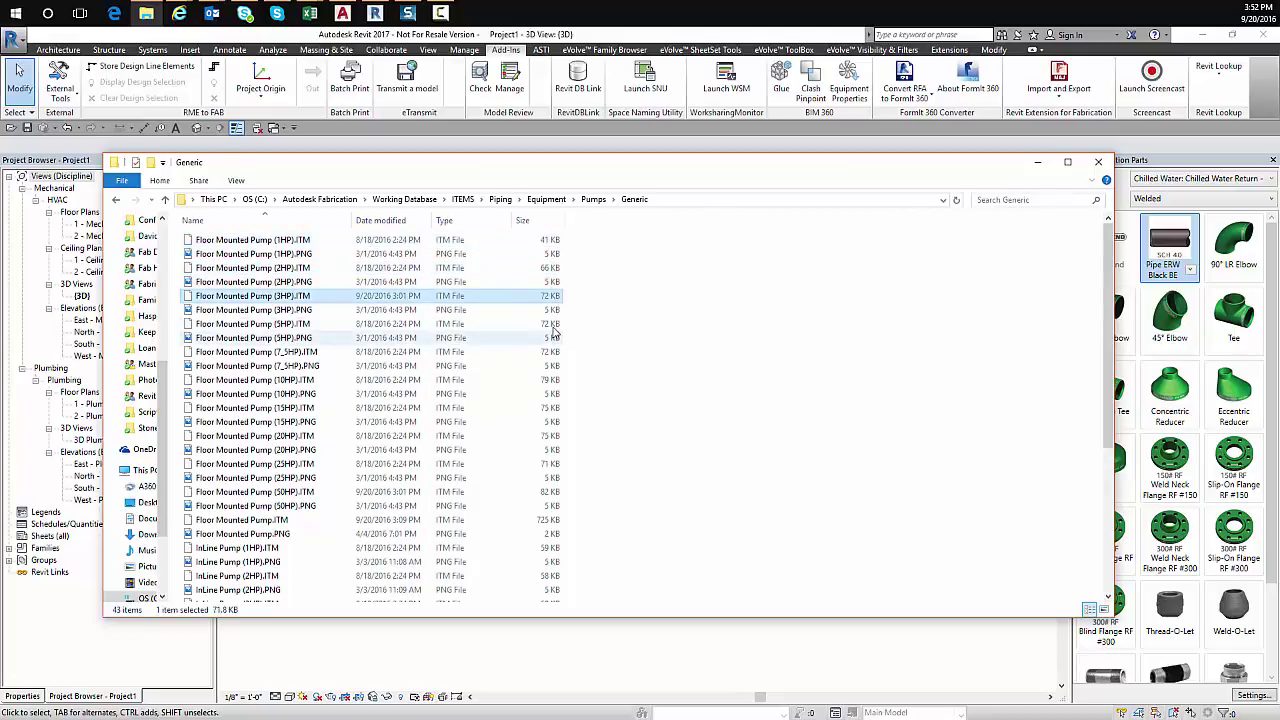
{"action": "left_click", "coordinate": [553, 325]}
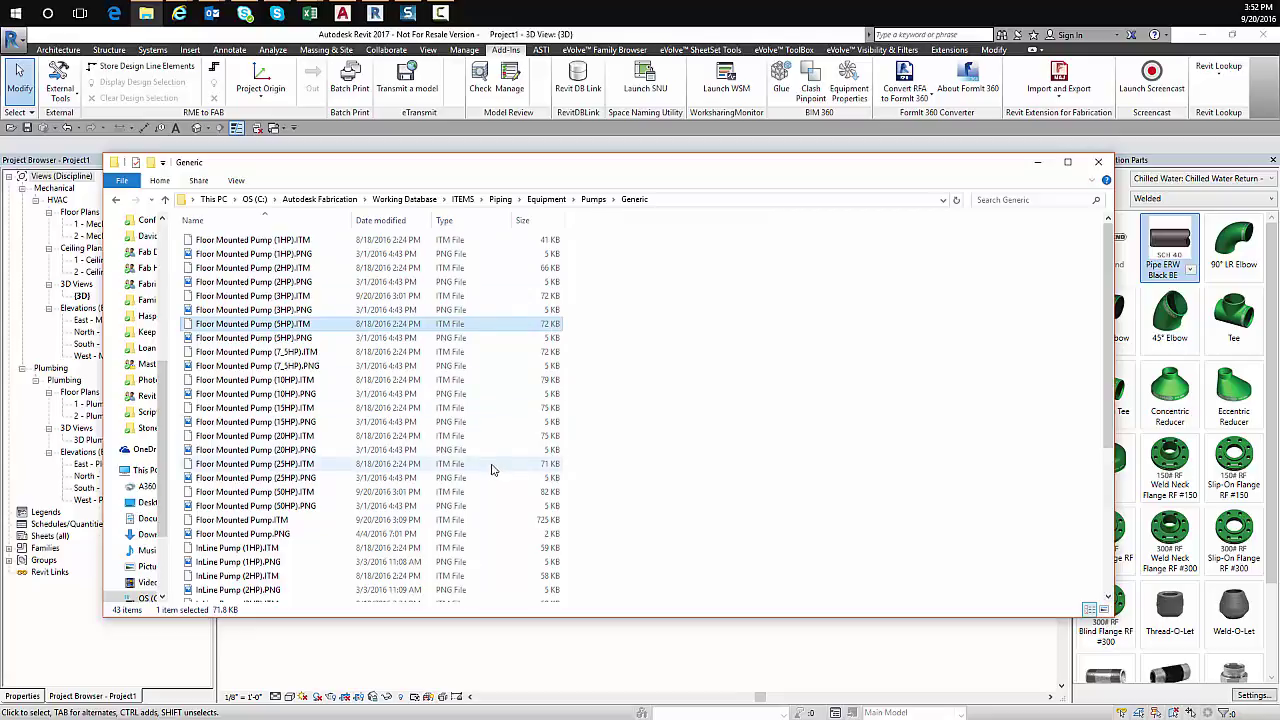
{"action": "left_click", "coordinate": [492, 524]}
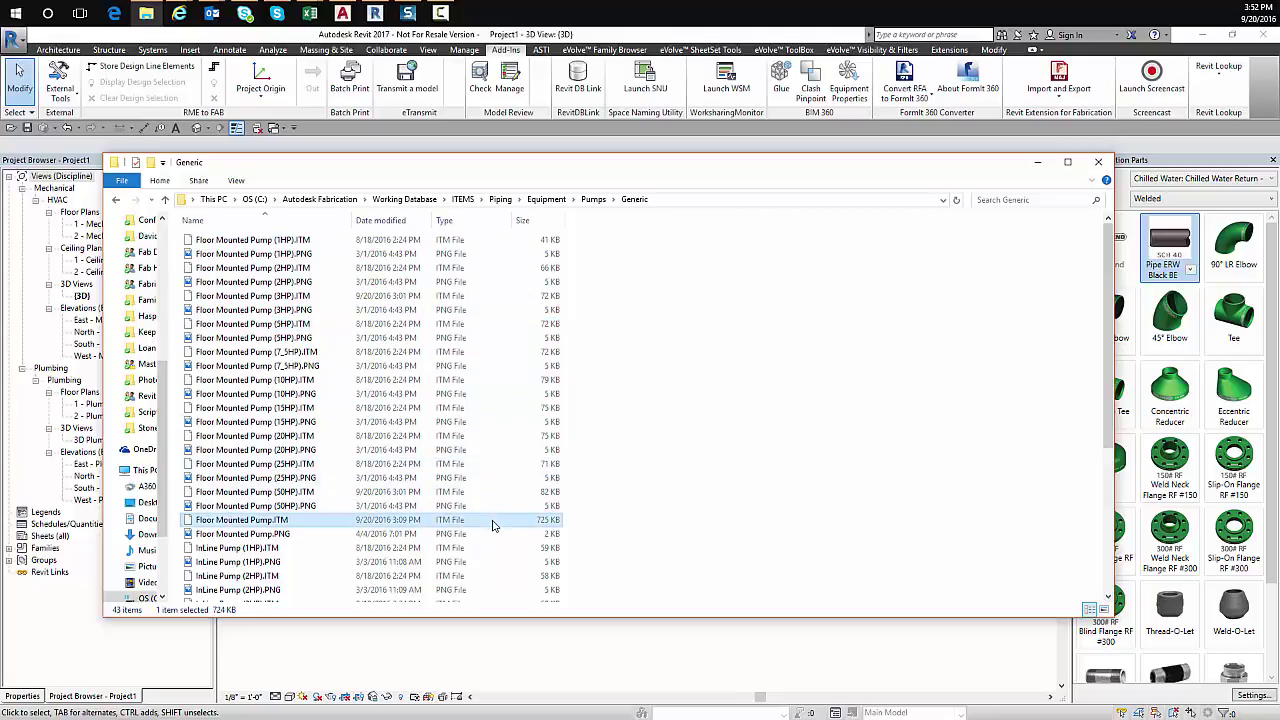